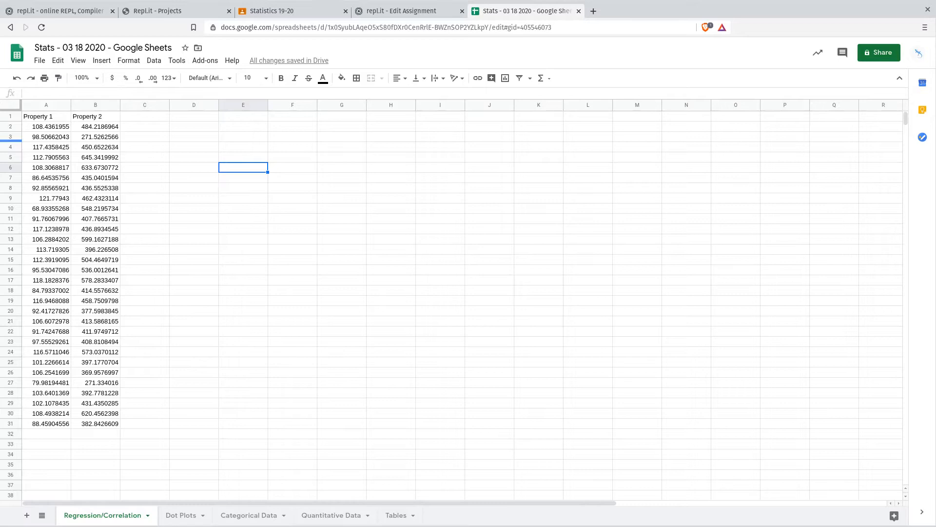
Examine the Property 1 and Property 2 column headers on the Regression/Correlation sheet.
left_click(60, 118)
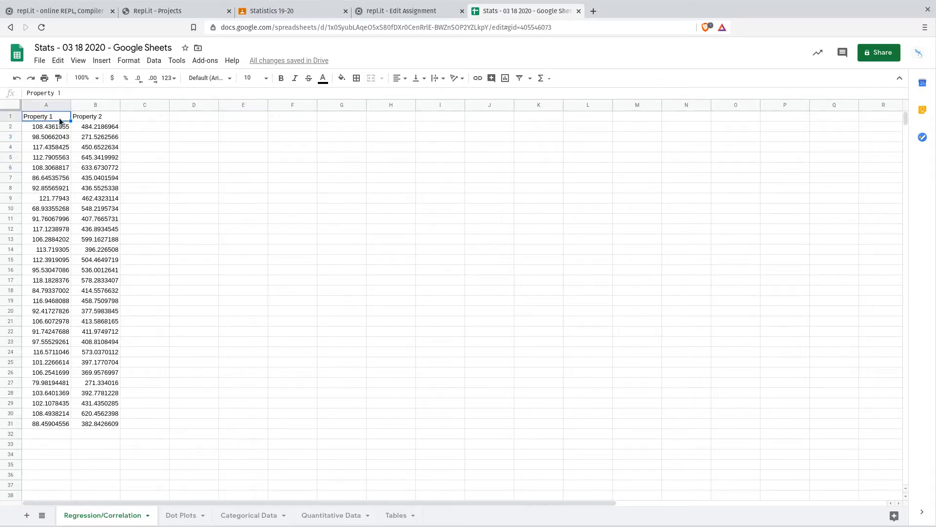
left_click(76, 116)
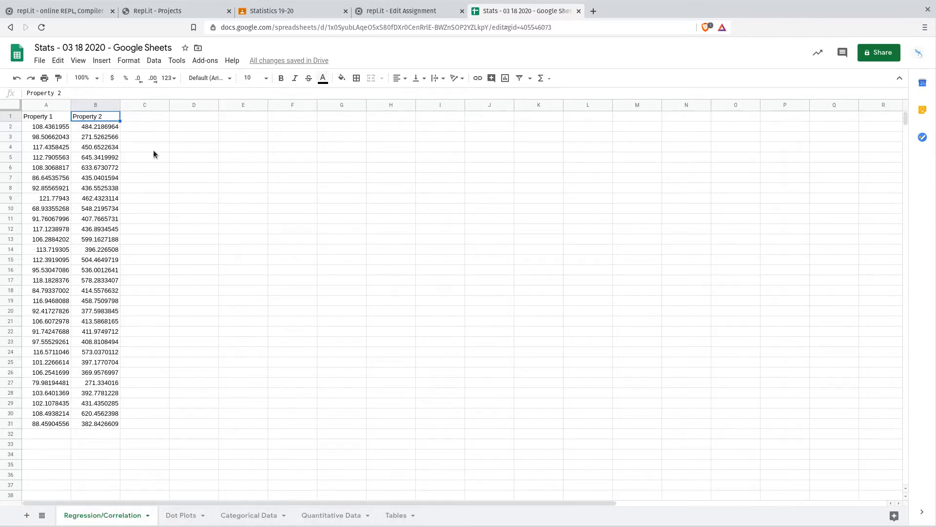
left_click(157, 138)
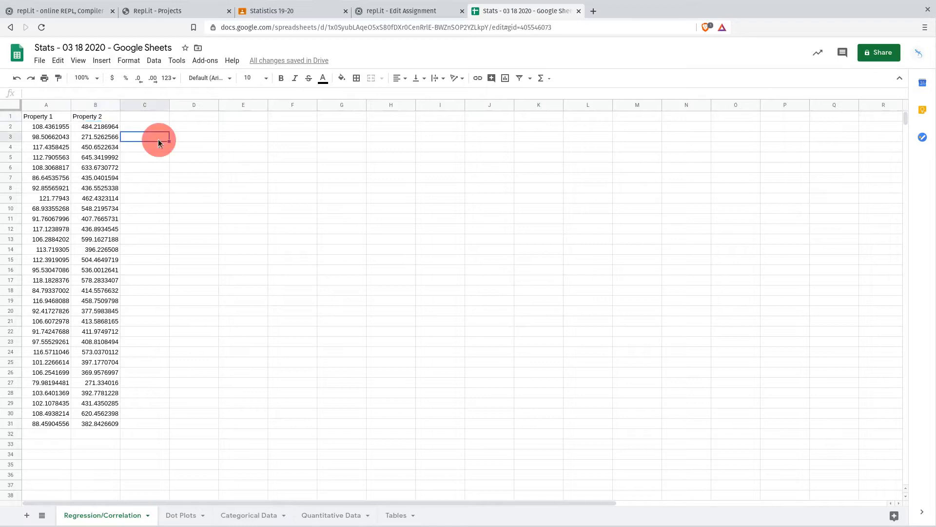
left_click(152, 119)
left_click(47, 119)
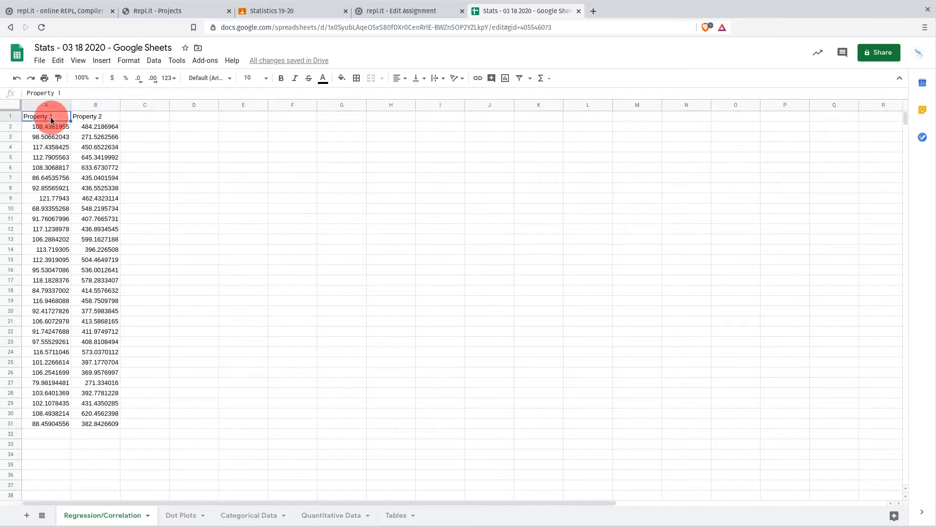
left_click(99, 118)
left_click(138, 116)
left_click(41, 122)
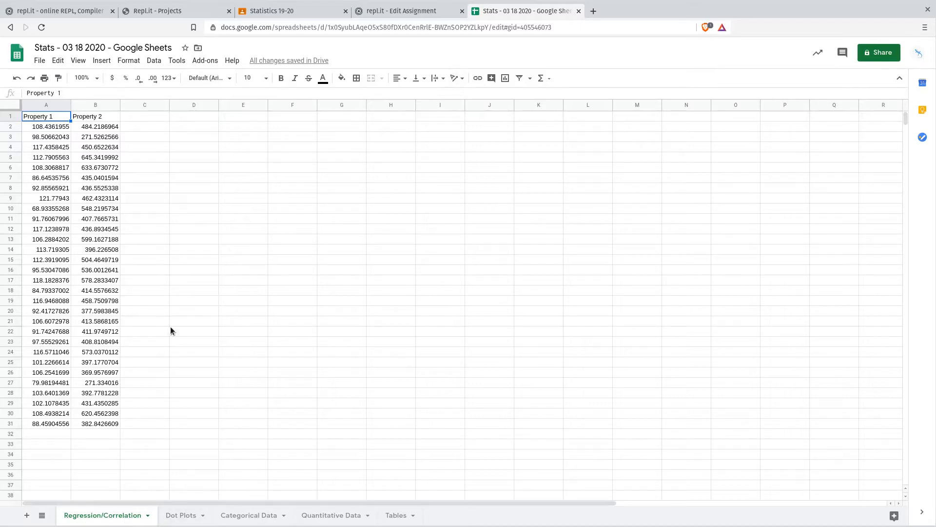
Examine how the Property 1 and Property 2 values in row 2 pair up as one observation.
left_click(55, 128)
left_click(82, 125)
left_click(47, 117)
left_click(88, 118)
left_click(50, 117)
left_click(29, 124)
left_click(98, 125, "shift")
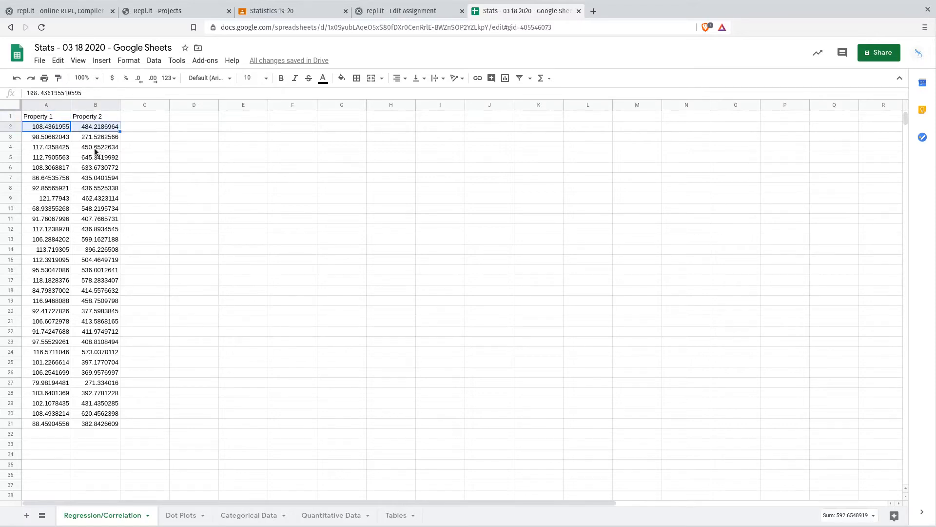
left_click(65, 128)
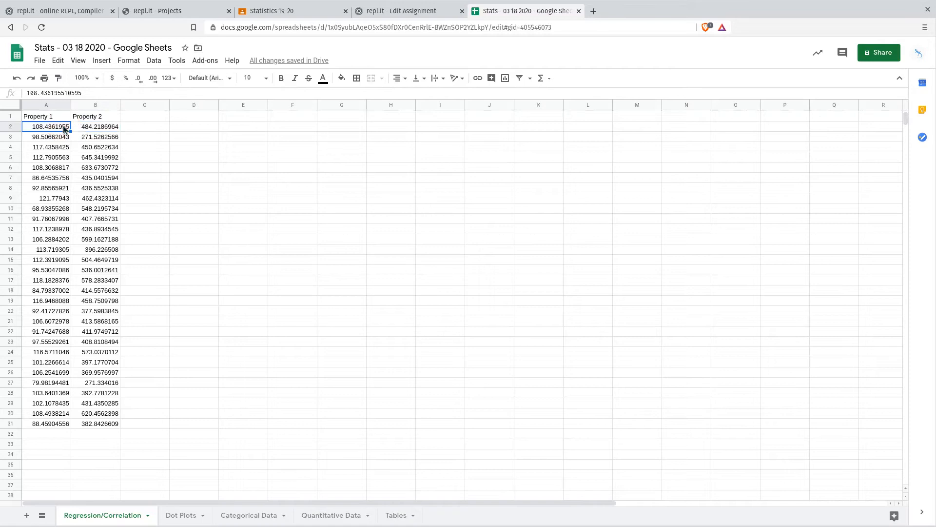
left_click(87, 126)
left_click(65, 126)
left_click(50, 125)
left_click_drag(65, 128, 90, 128)
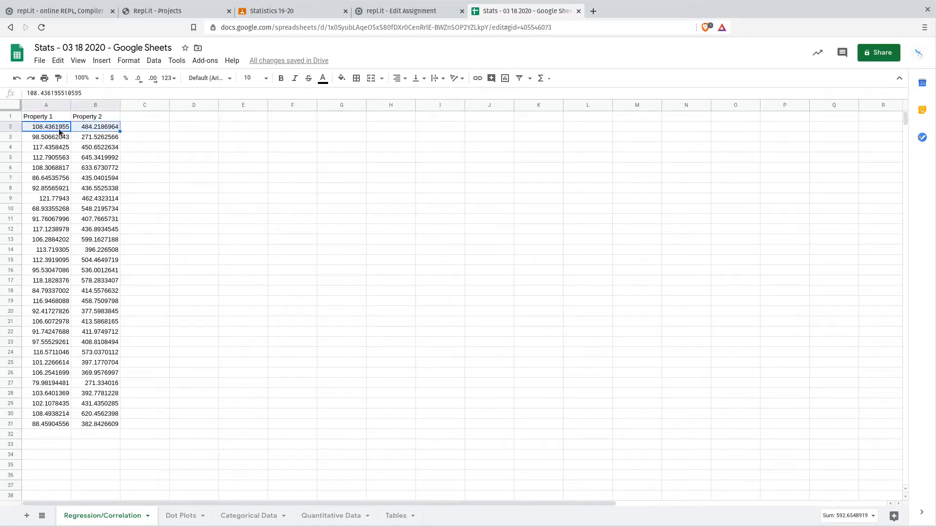
left_click(84, 128)
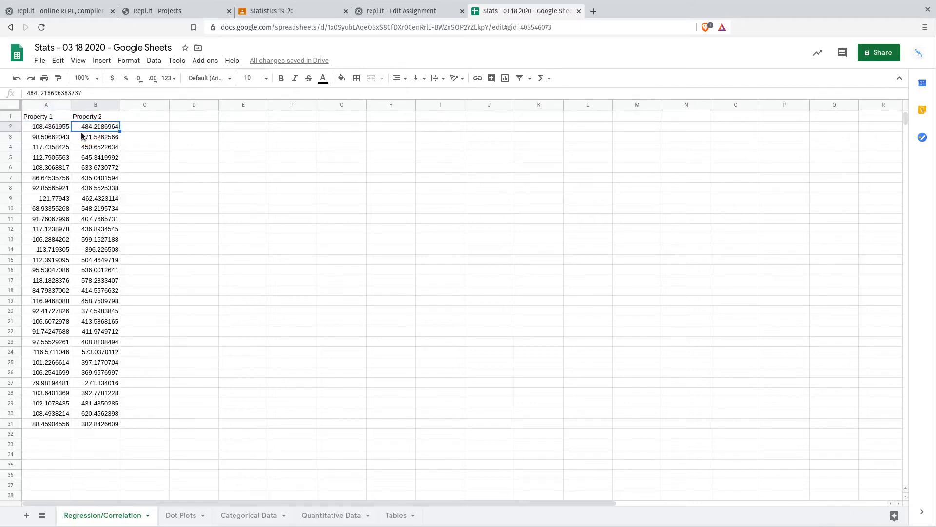
left_click(61, 128)
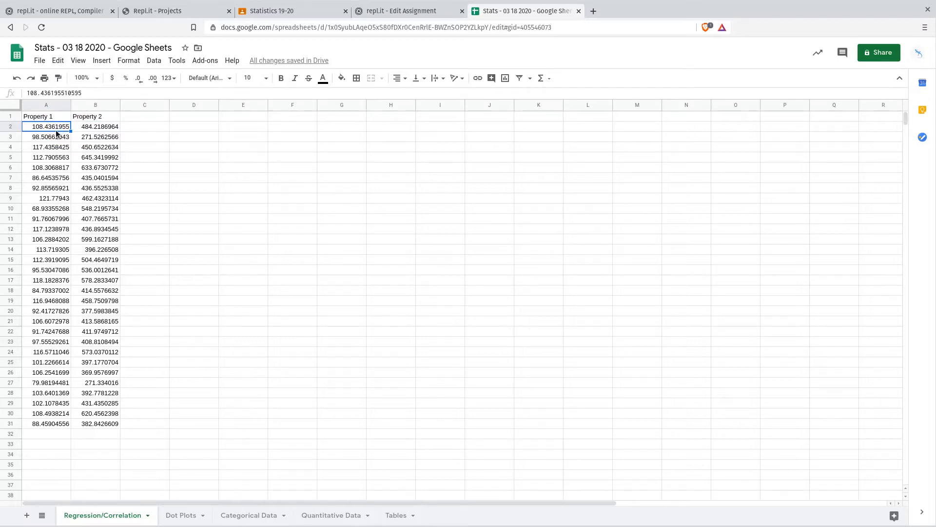
left_click(60, 126)
left_click(89, 127)
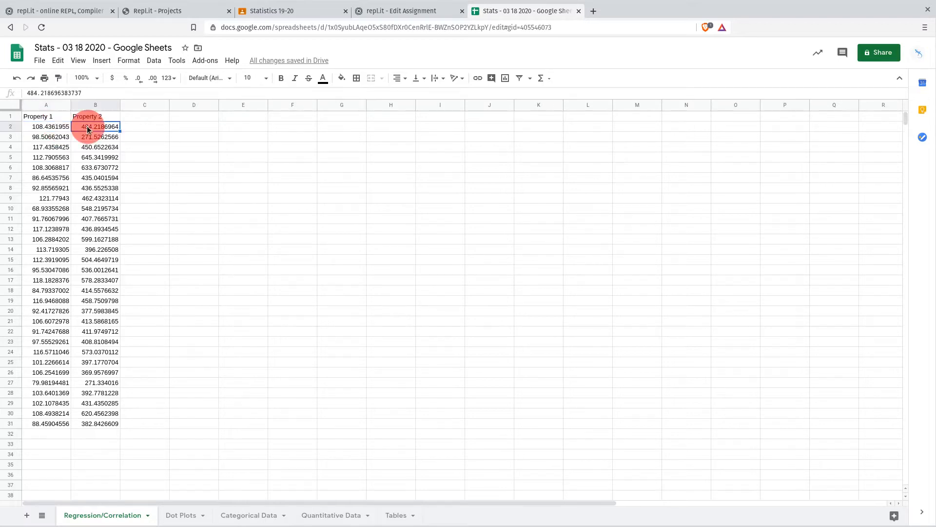
left_click(50, 126)
left_click(82, 126)
left_click(58, 128)
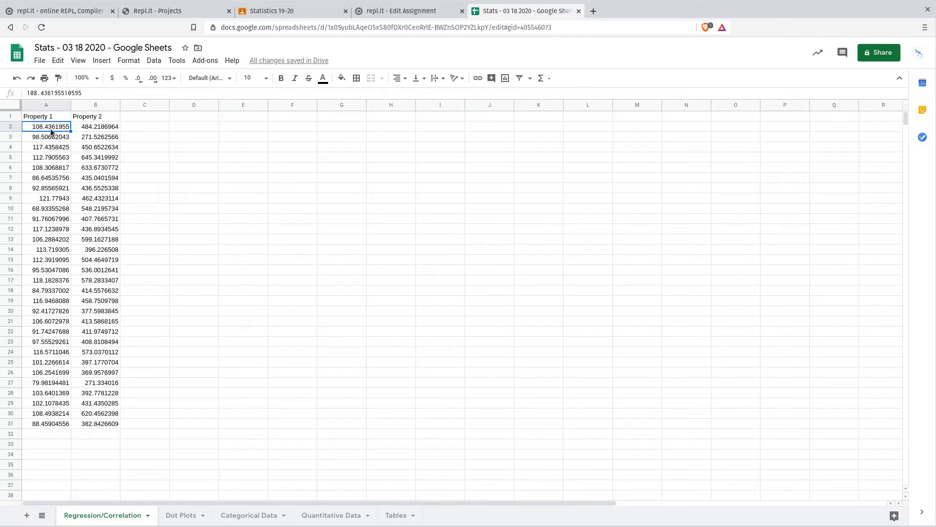
left_click(83, 128)
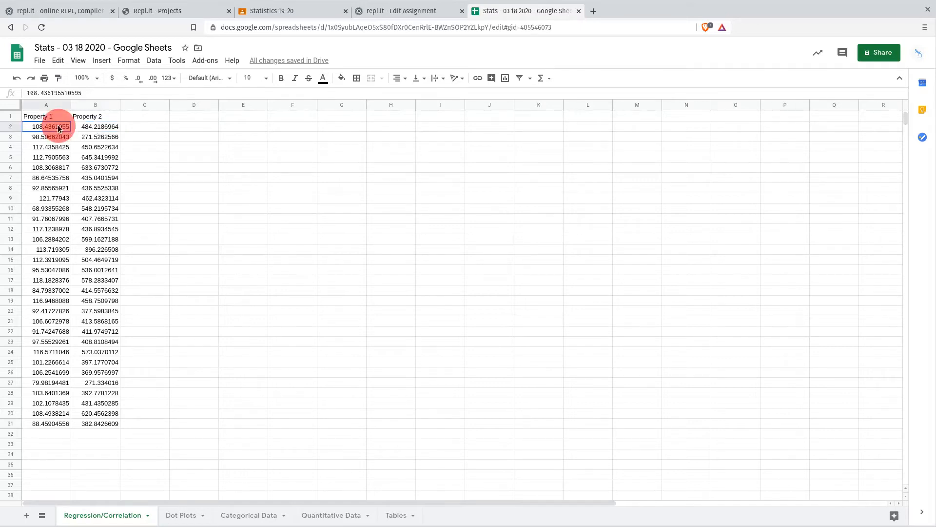
Compare the two property headings in A1 and B1 as the variables of the data set.
left_click(93, 120)
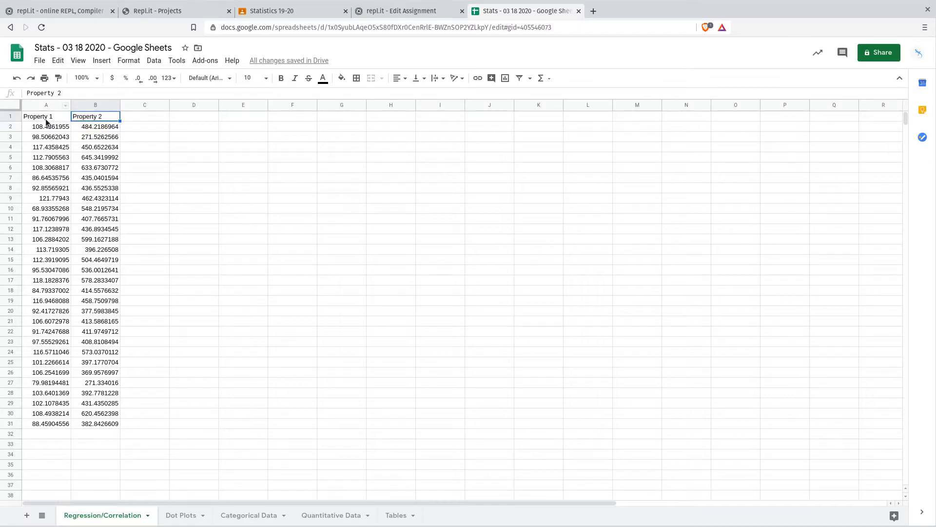
left_click(85, 119)
left_click(87, 117)
left_click(49, 117)
left_click(86, 118)
left_click(57, 119)
left_click(79, 120)
left_click(55, 118)
left_click(83, 120)
Inspect the first data pair in A2:B2 as a single point of the data set.
left_click(54, 129)
left_click(92, 130)
left_click(56, 132)
left_click(88, 130)
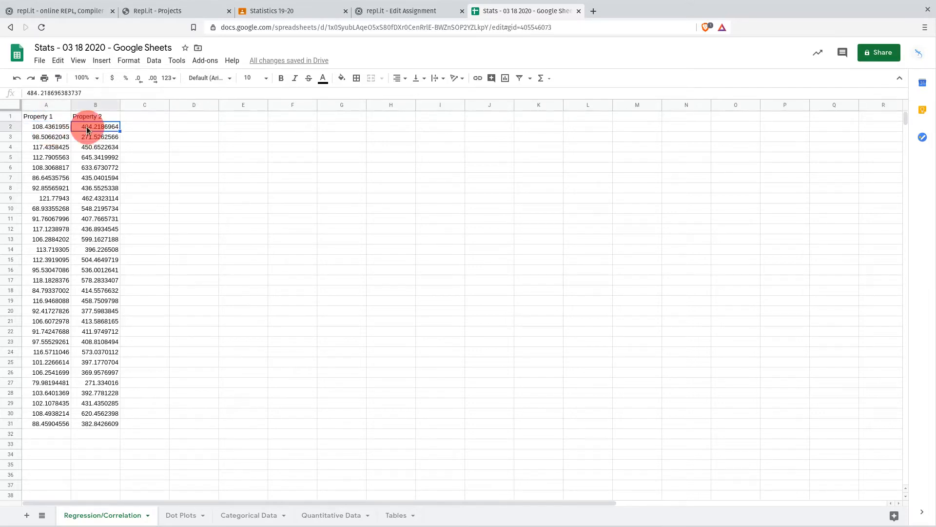
left_click_drag(55, 128, 86, 132)
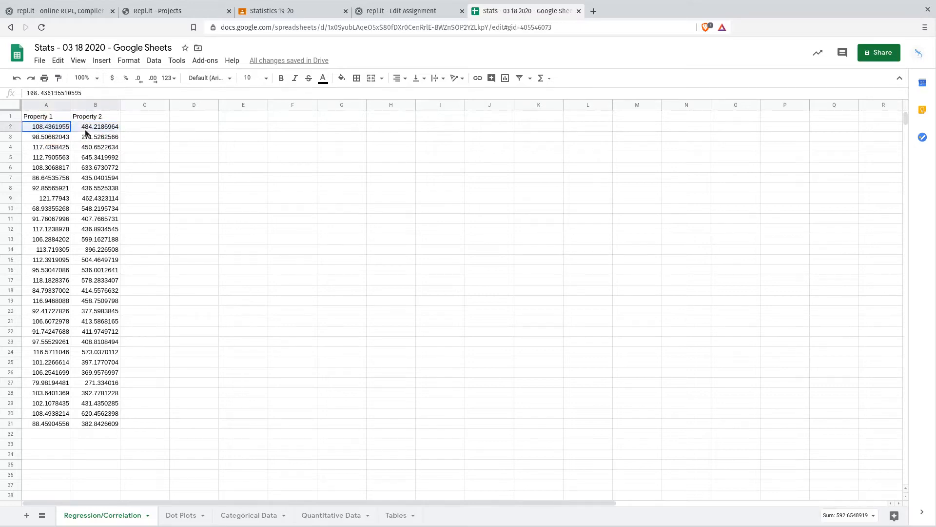
left_click(54, 127)
Insert a scatter chart of the Property 1 and Property 2 data in A1:B31 and place it just beside the data.
left_click_drag(57, 130, 87, 409)
left_click(211, 332)
left_click_drag(45, 118, 90, 422)
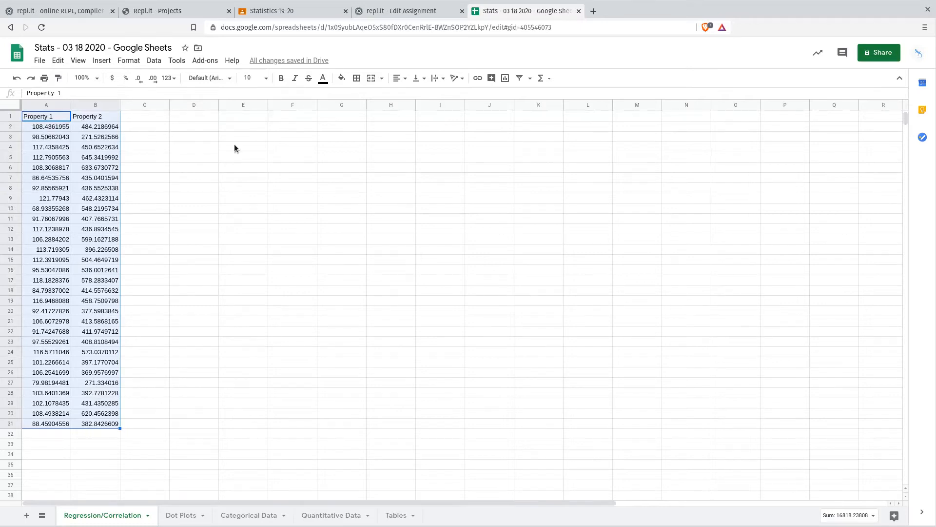
left_click(505, 78)
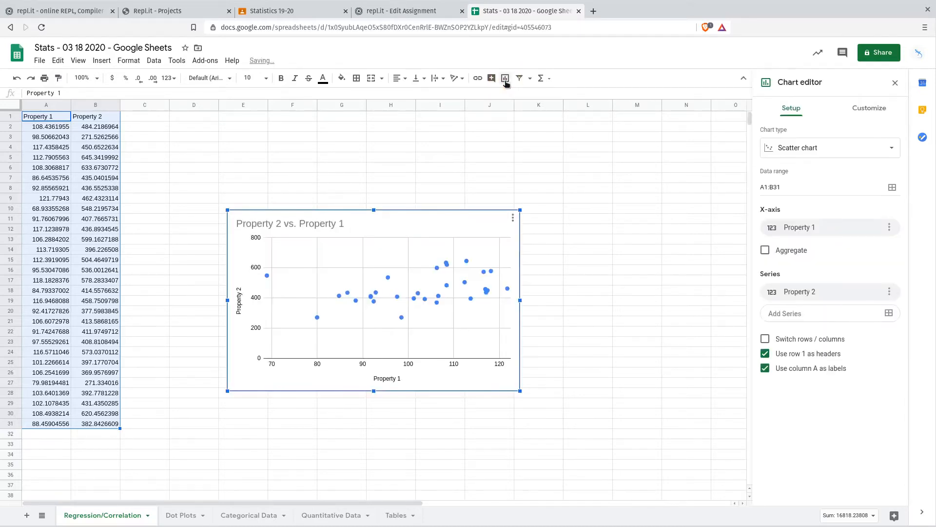
left_click_drag(423, 217, 349, 150)
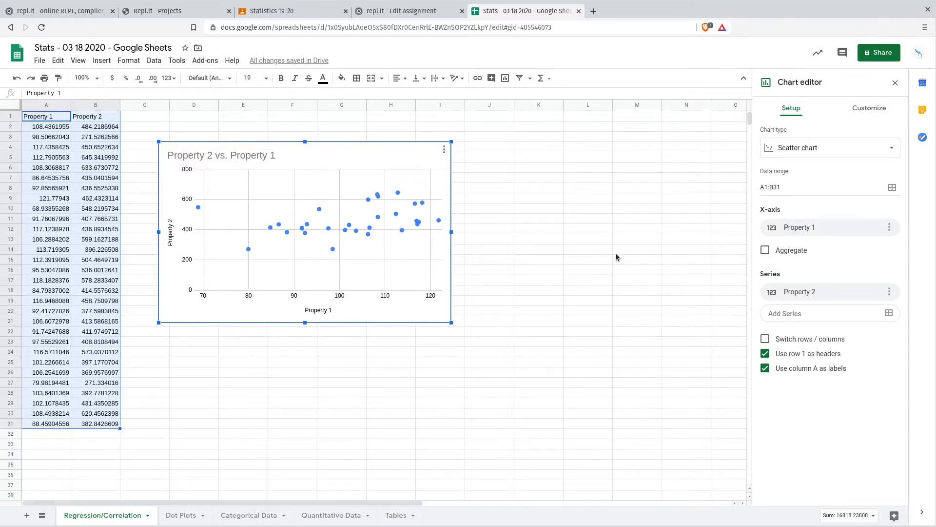
left_click(820, 154)
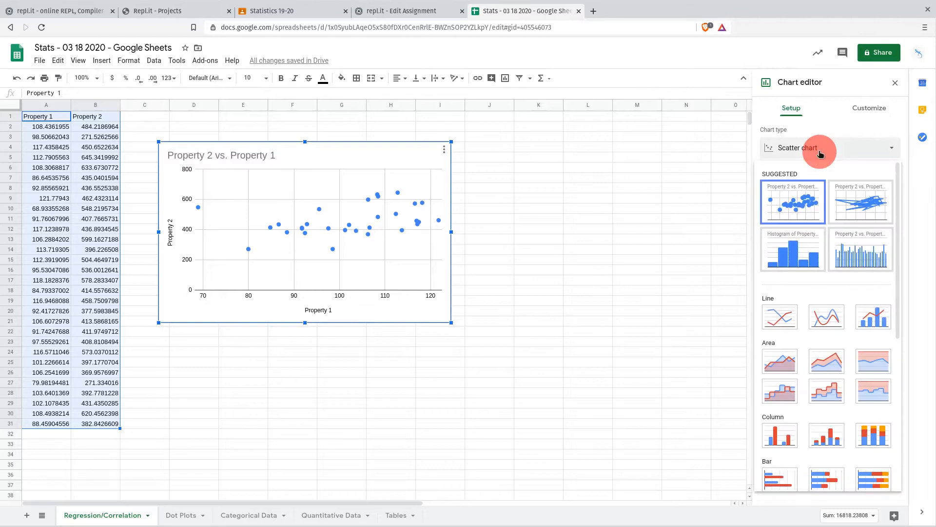
left_click(798, 210)
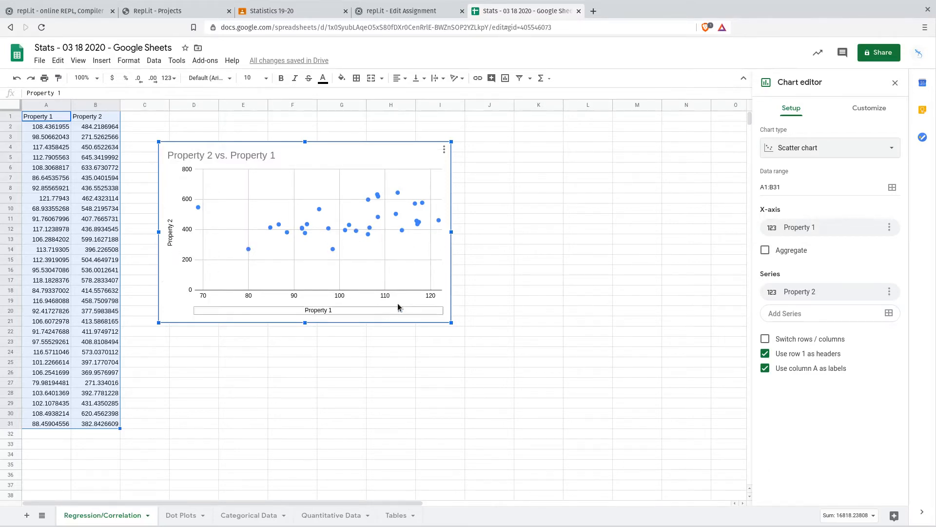
Add a linear trendline labelled with its equation to the Property 2 series, and shift the chart slightly up and to the right.
left_click(864, 116)
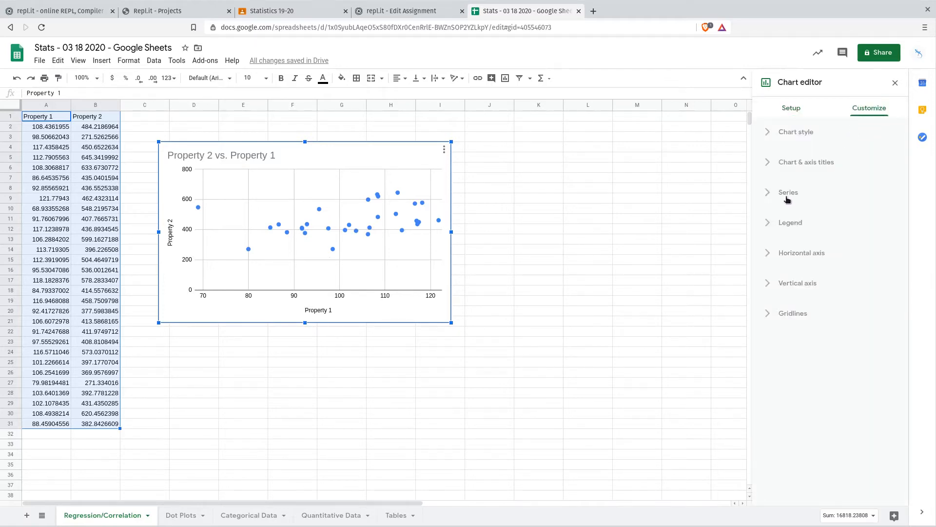
left_click(800, 167)
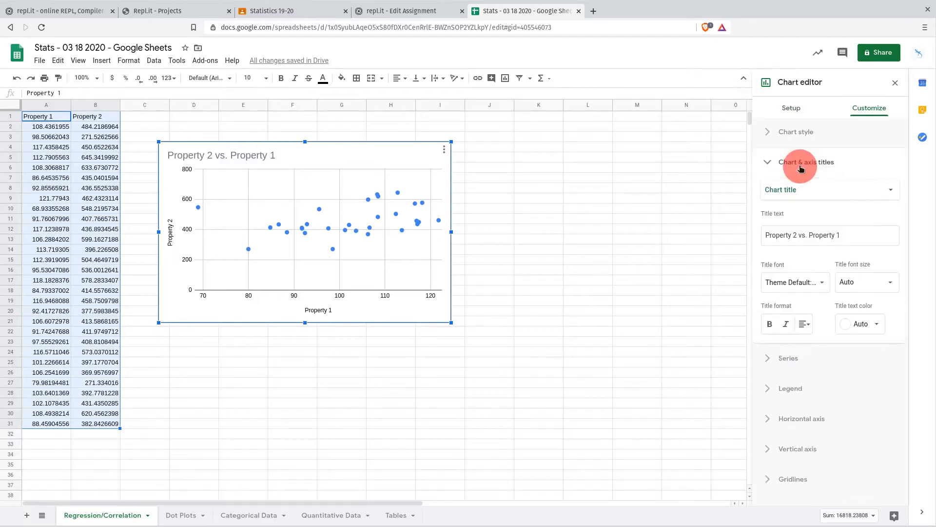
left_click(783, 361)
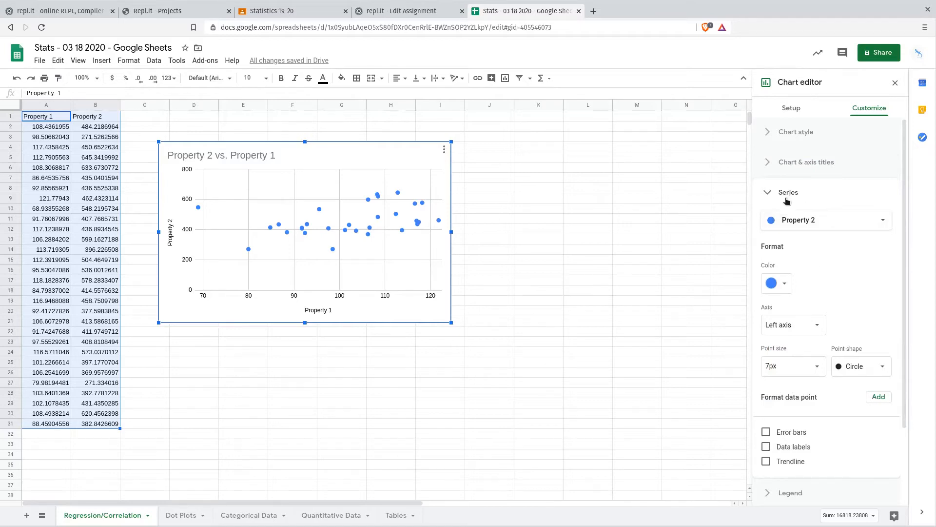
scroll(786, 203, "down", 1)
left_click(795, 437)
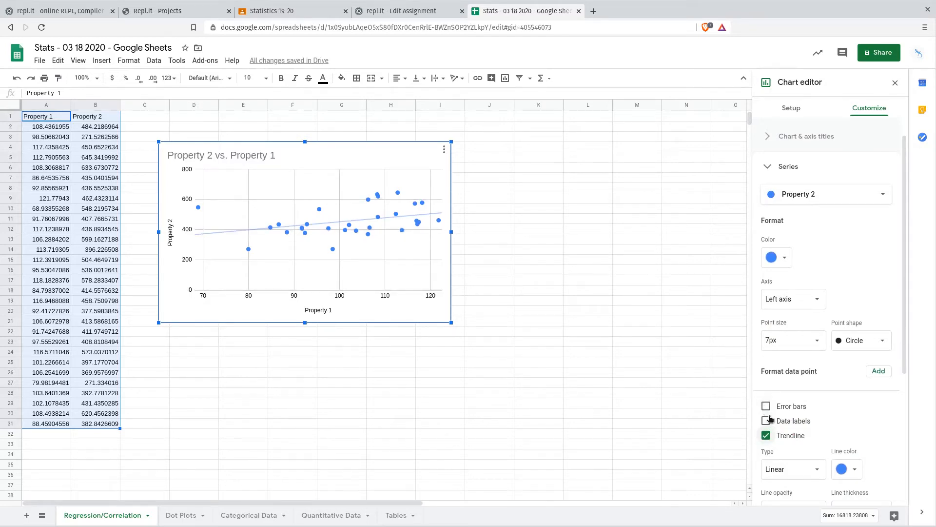
scroll(799, 433, "down", 2)
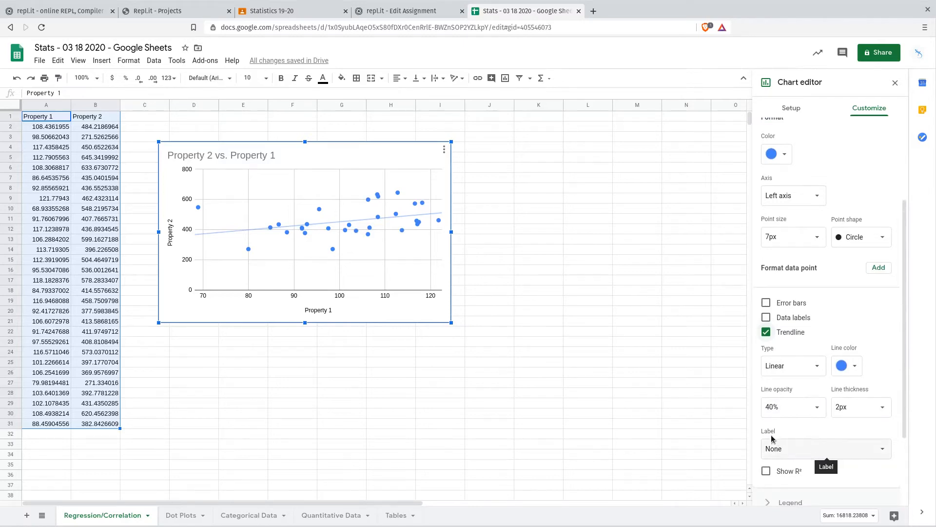
left_click(796, 450)
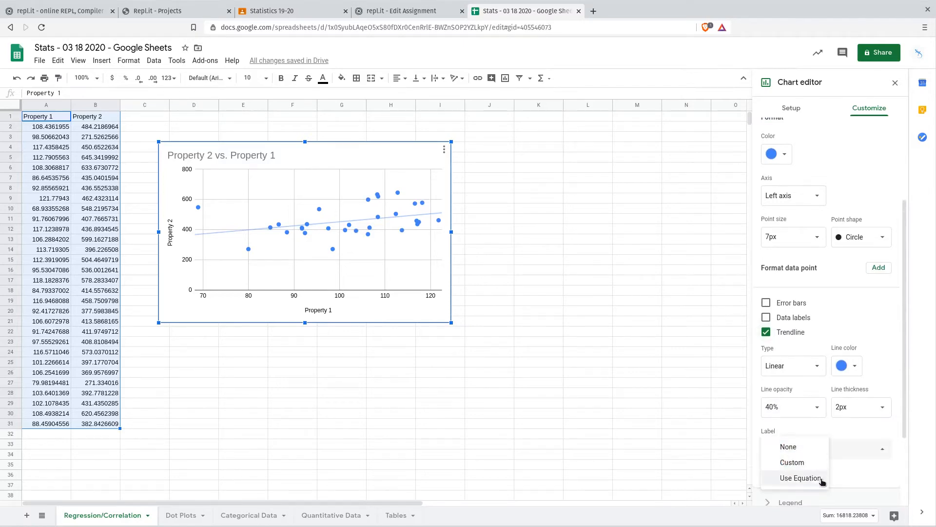
left_click(800, 478)
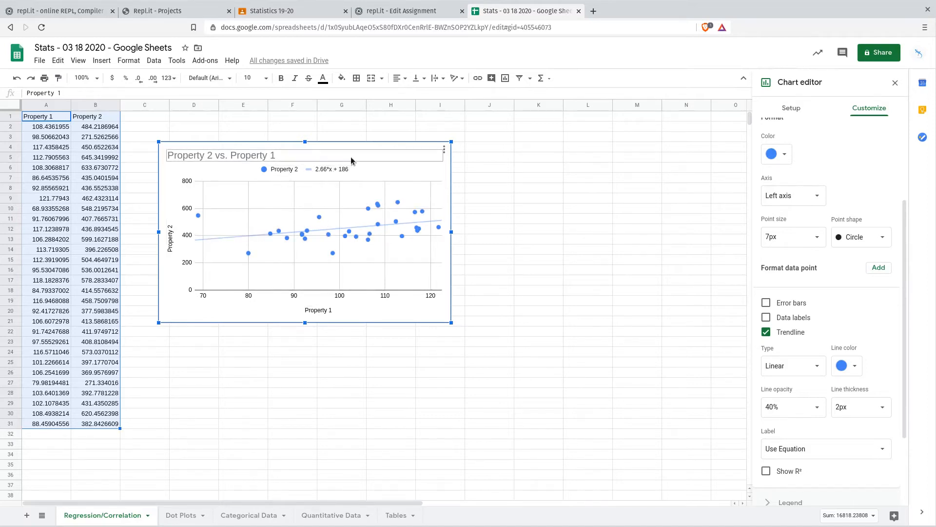
left_click_drag(349, 148, 352, 151)
left_click_drag(528, 217, 365, 143)
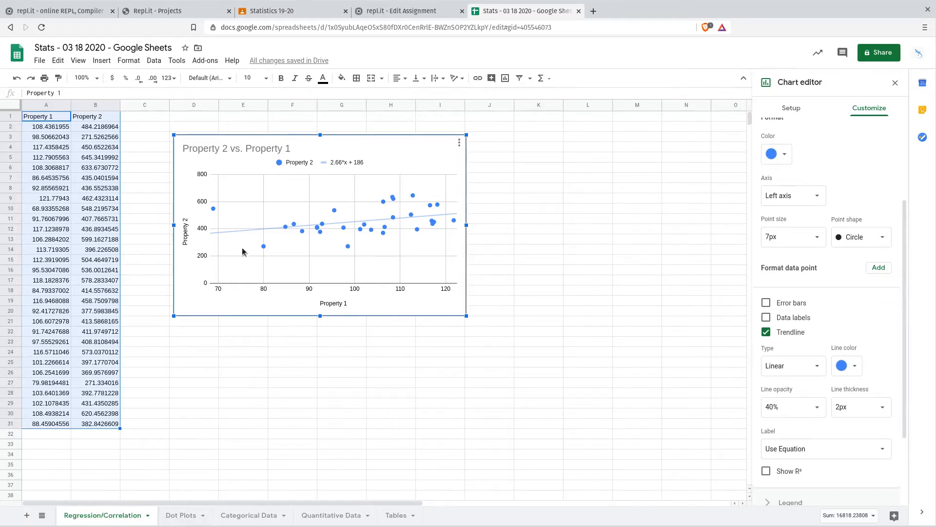
Turn on 10 percent error bars for the Property 2 series and show the trendline's R² value.
left_click(766, 303)
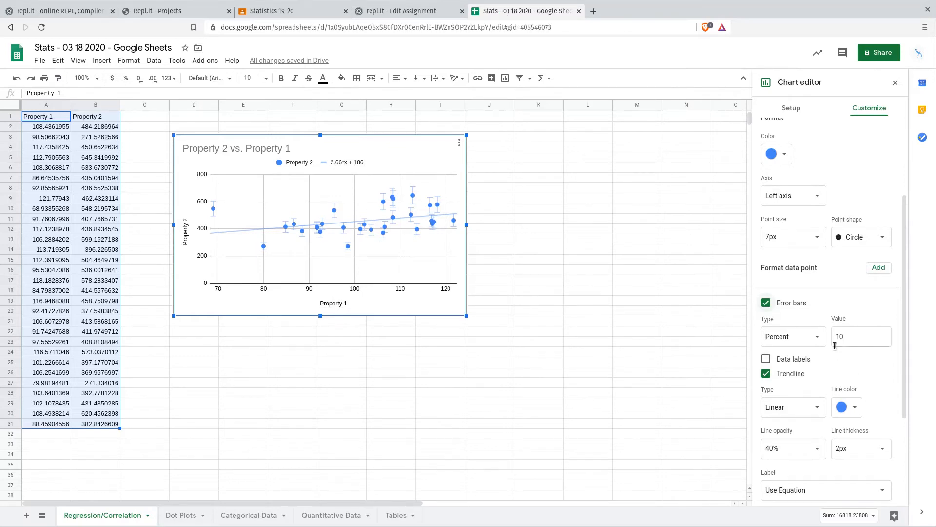
scroll(834, 348, "down", 2)
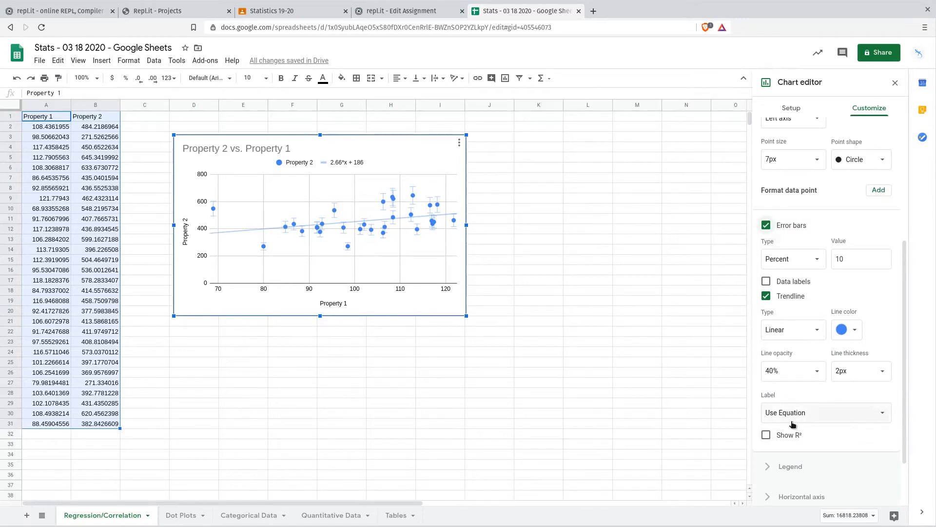
left_click(767, 435)
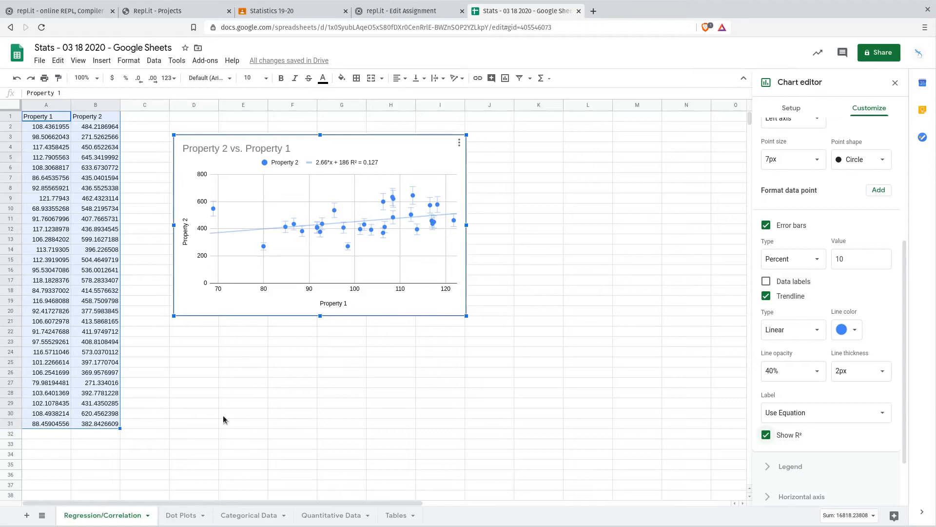
Insert a histogram of the values in A1:A29 on the Dot Plots sheet.
left_click(184, 516)
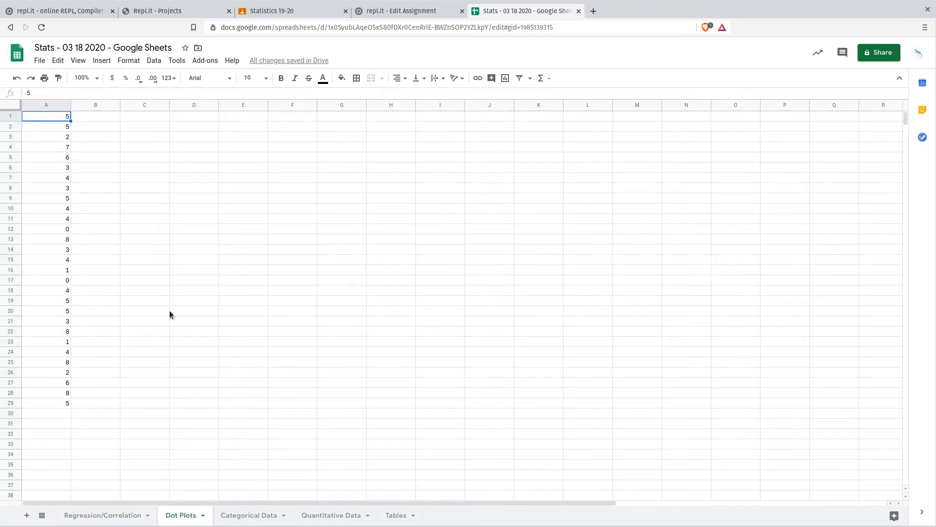
left_click(185, 161)
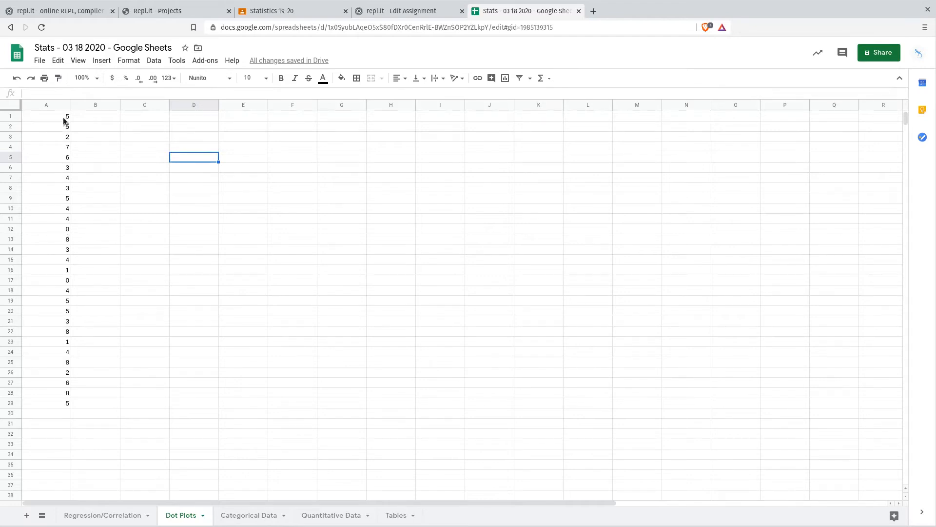
left_click_drag(63, 117, 53, 400)
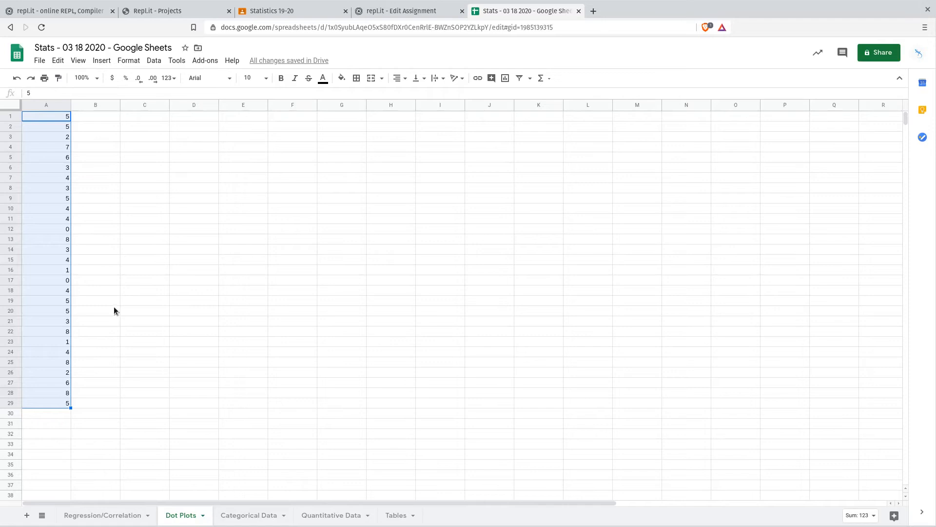
left_click(134, 259)
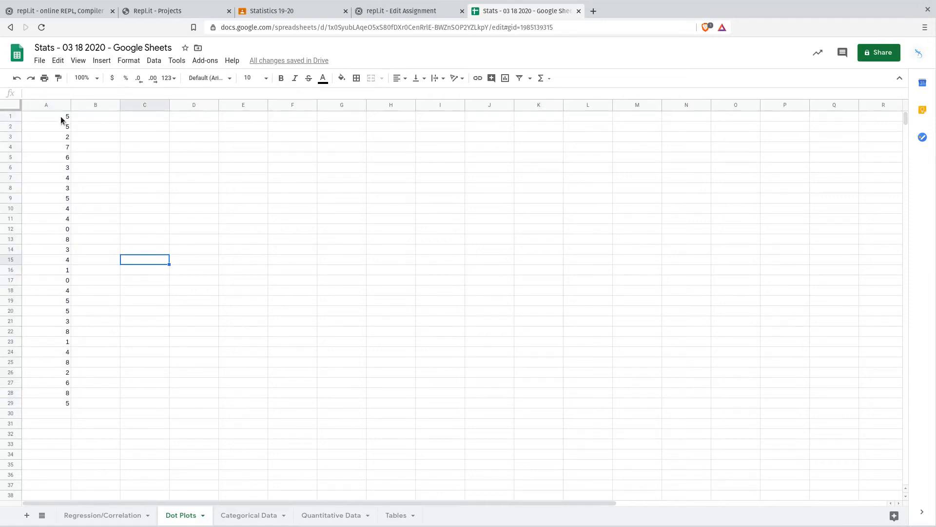
left_click_drag(58, 115, 60, 405)
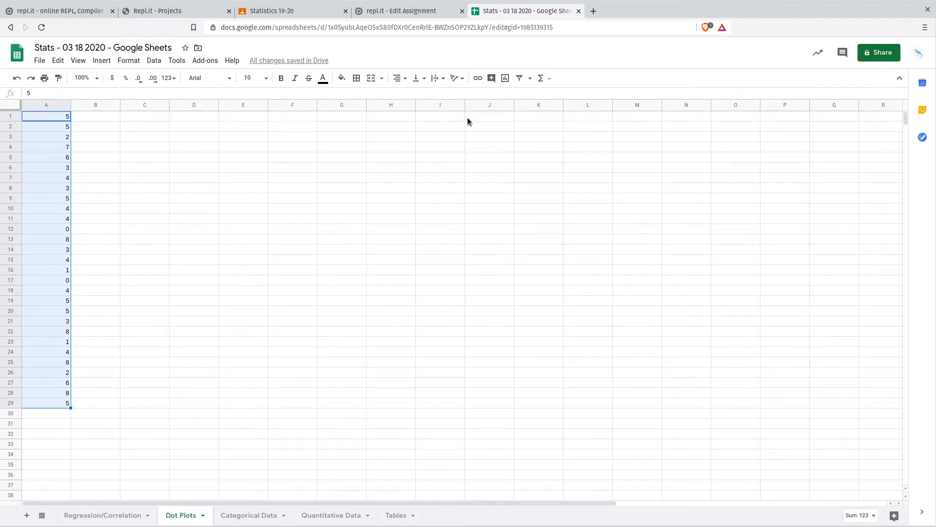
left_click(505, 79)
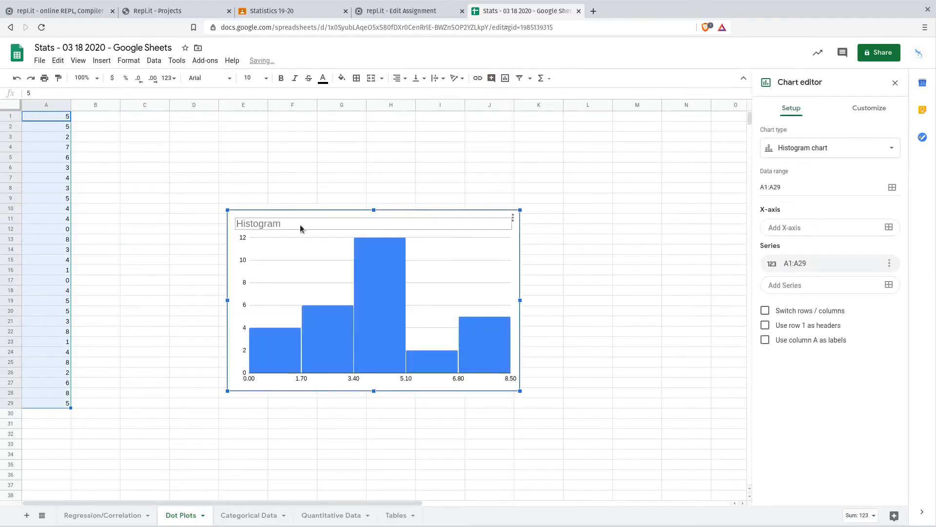
left_click(831, 149)
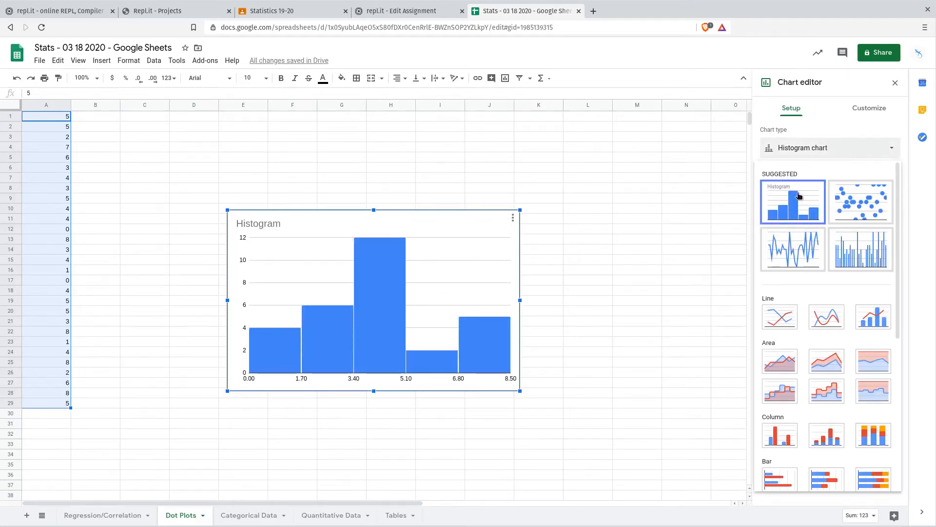
left_click(823, 167)
left_click(579, 168)
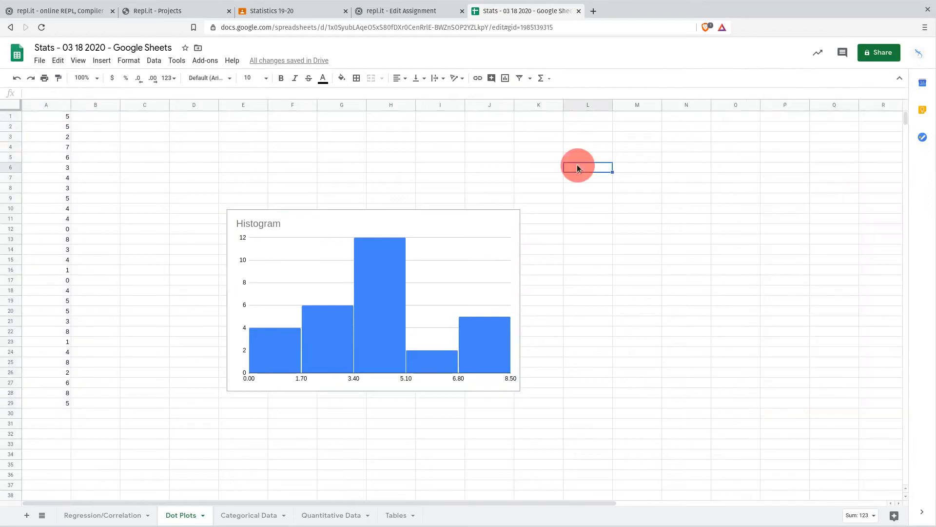
Move the histogram up and to the right, roughly over columns I to N, and check the range and count of its bars.
left_click(480, 222)
left_click_drag(401, 220, 582, 163)
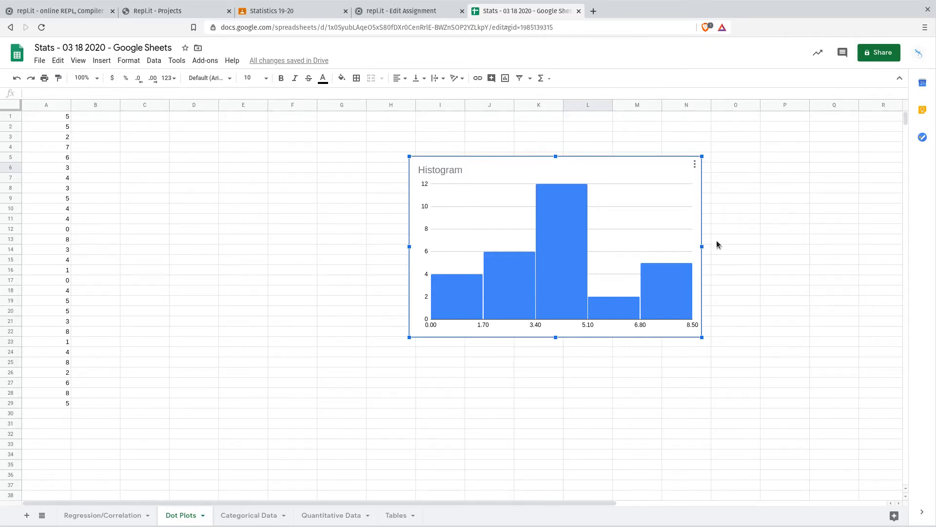
mouse_move(582, 260)
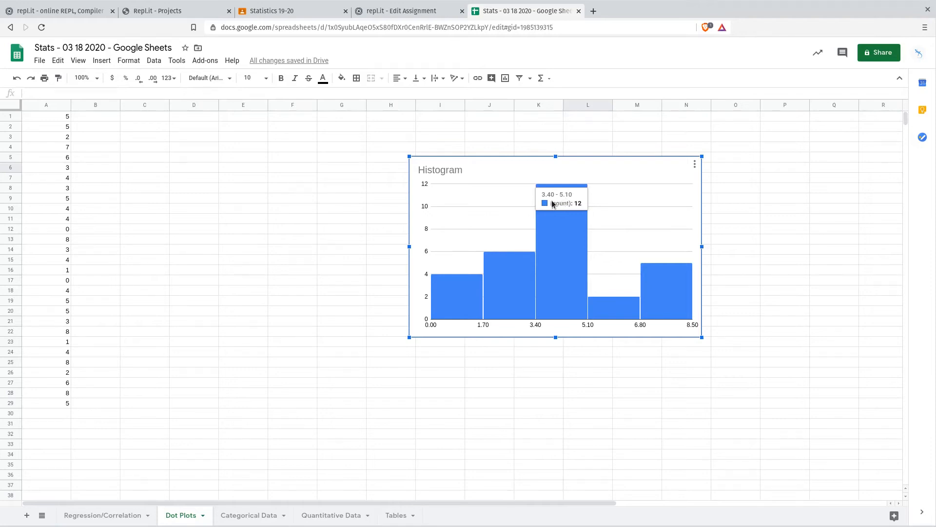
mouse_move(563, 277)
mouse_move(608, 306)
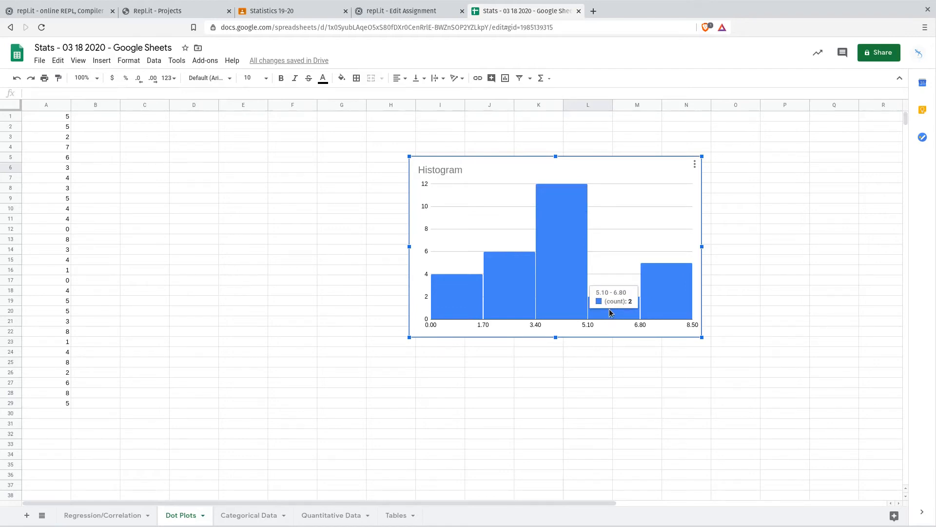
mouse_move(676, 314)
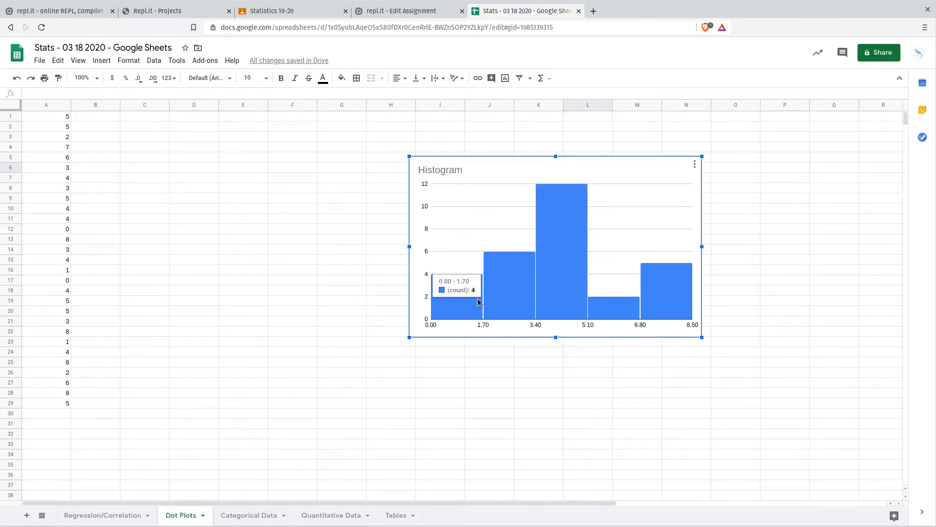
Set the histogram's bucket size to 2 in its chart customization options.
left_click(696, 166)
left_click(675, 183)
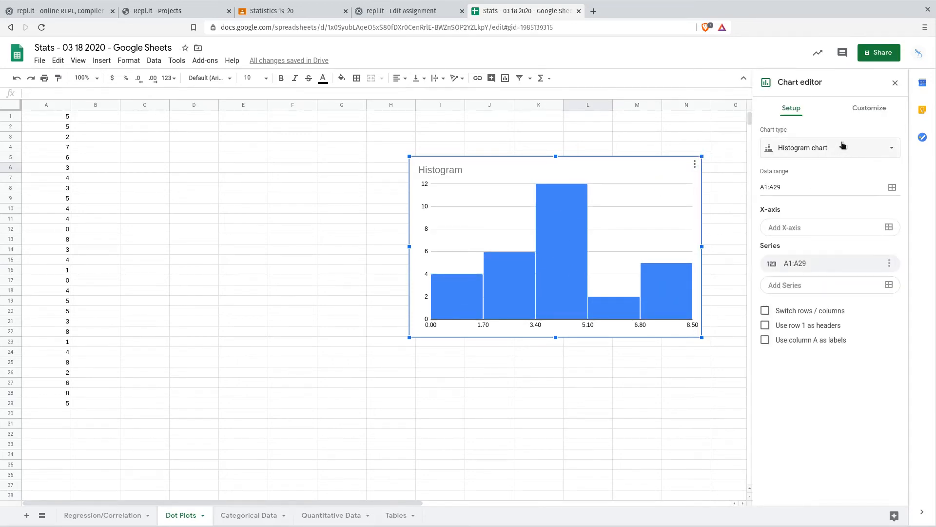
left_click(866, 114)
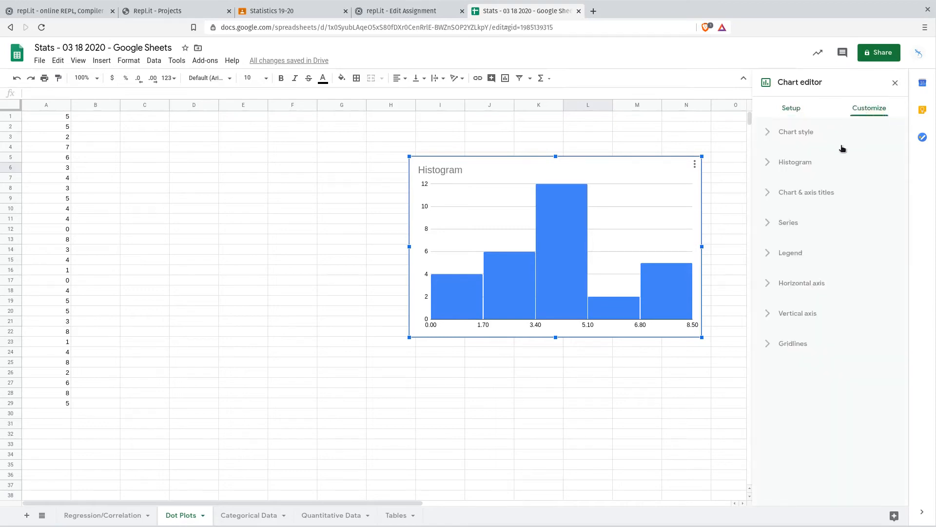
left_click(805, 169)
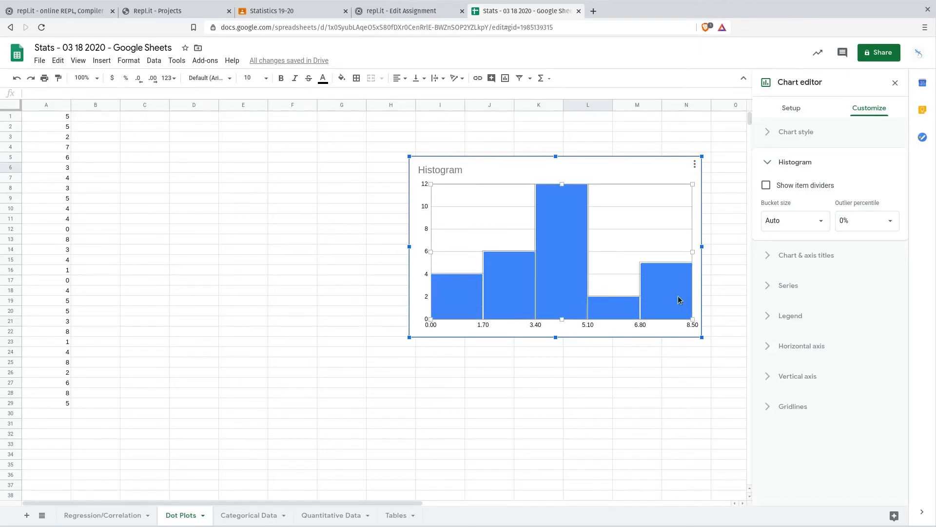
left_click(802, 255)
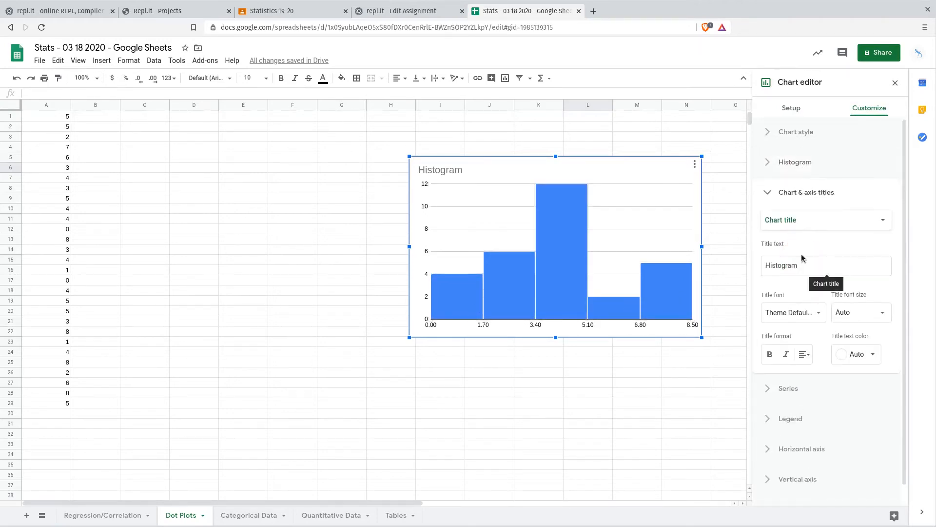
left_click(797, 390)
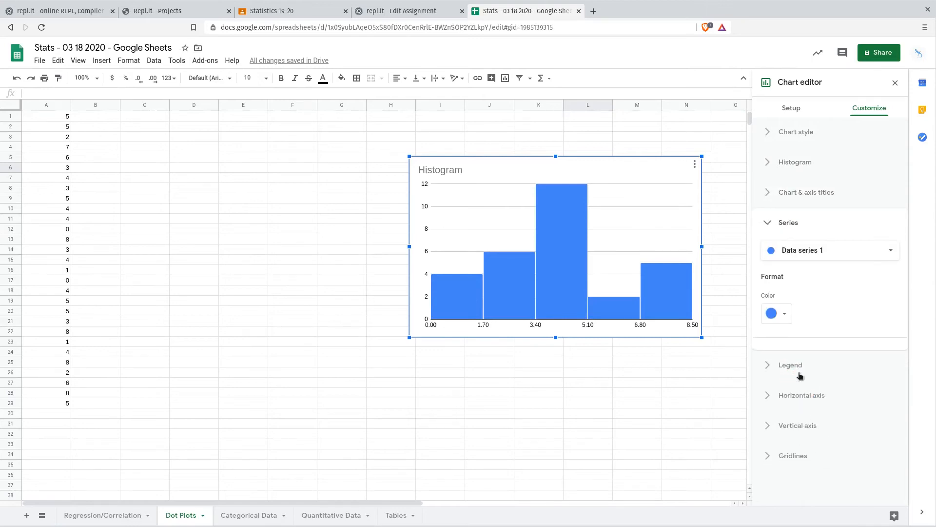
left_click(809, 162)
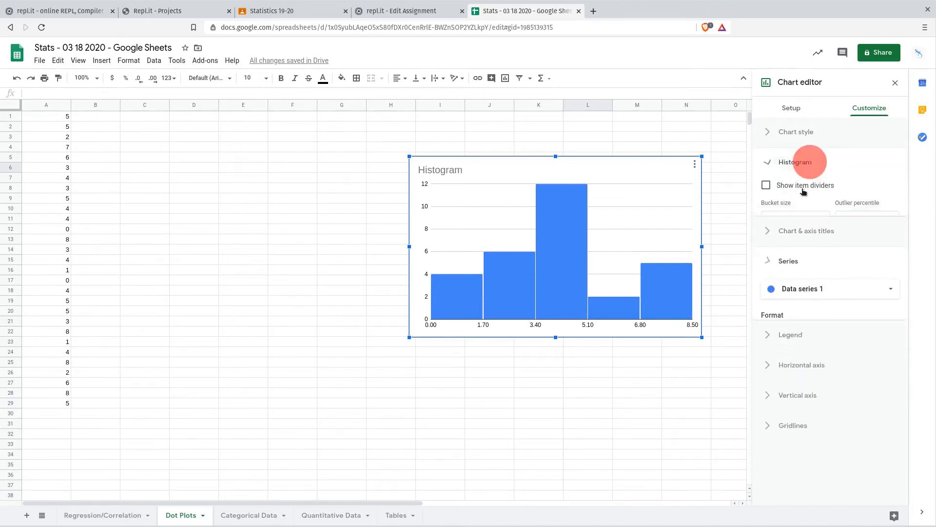
left_click(883, 219)
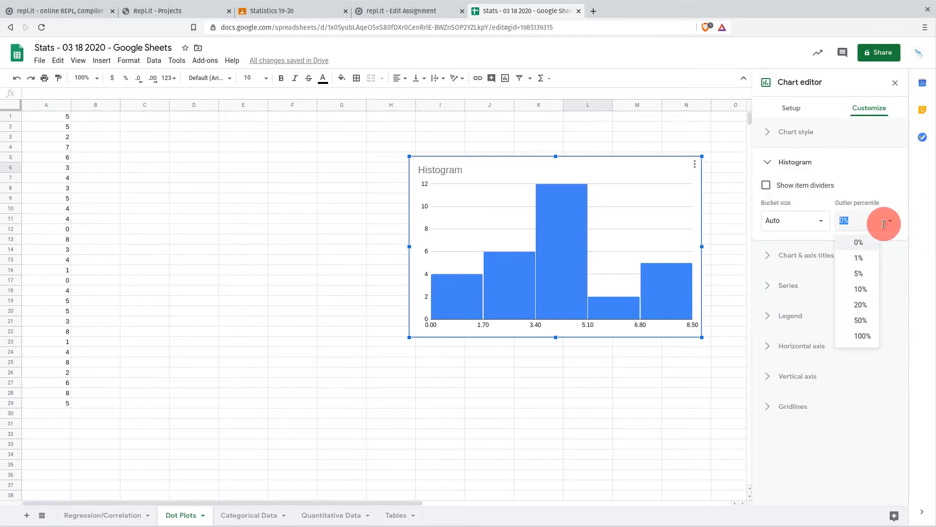
left_click(821, 220)
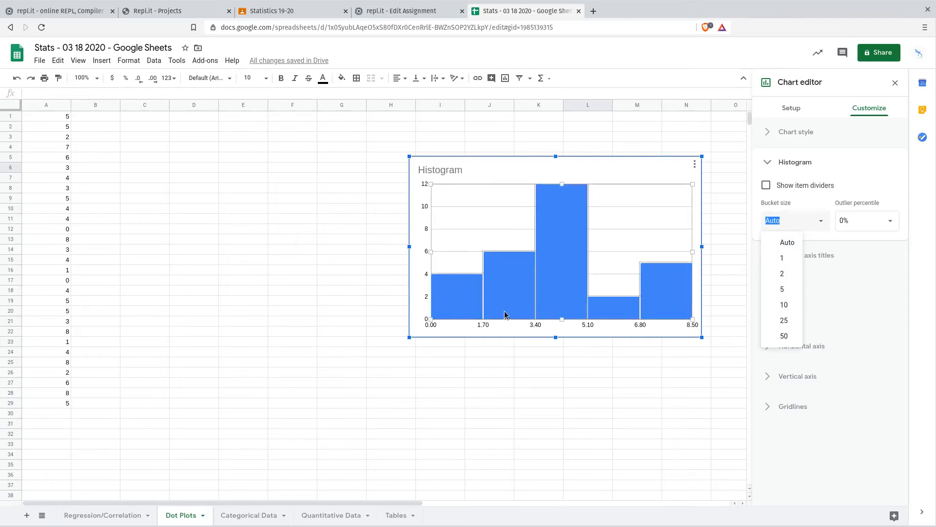
left_click(786, 273)
Try a histogram bucket size of 5 and return it to 2.
left_click(820, 221)
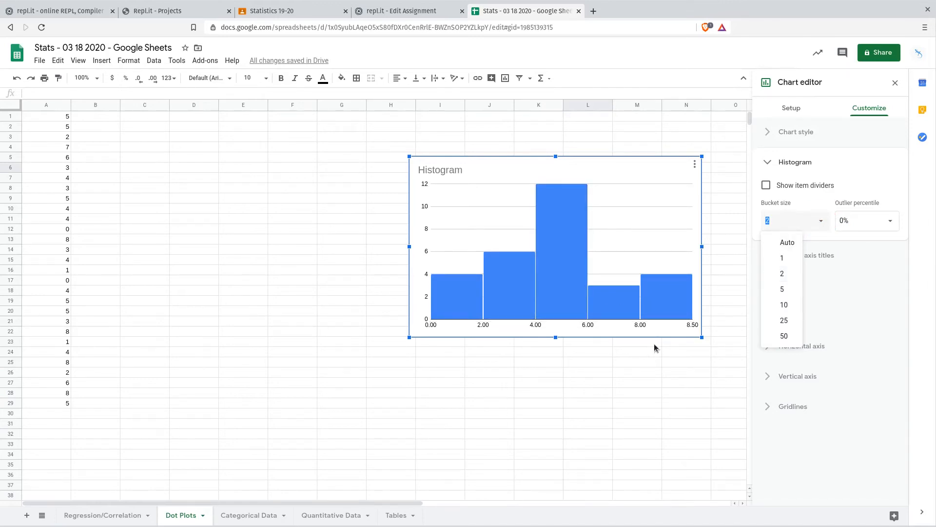
left_click(784, 290)
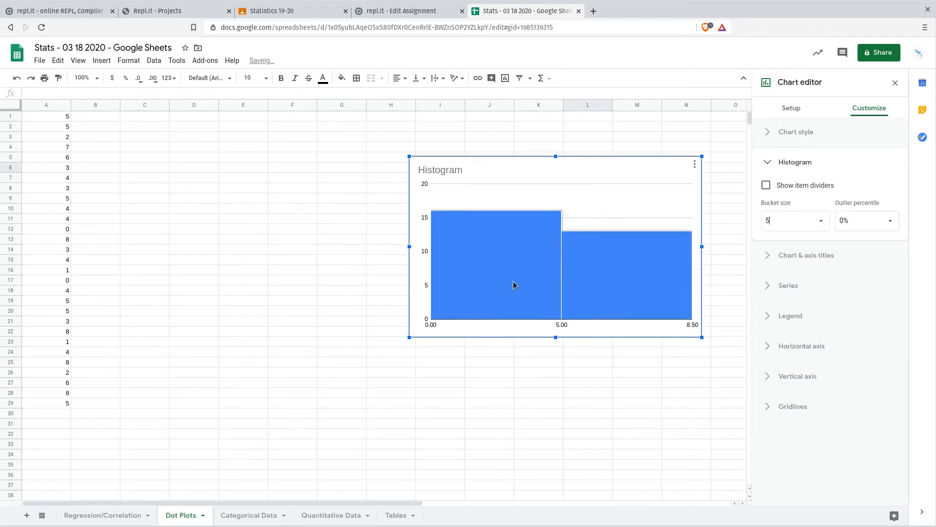
left_click(786, 225)
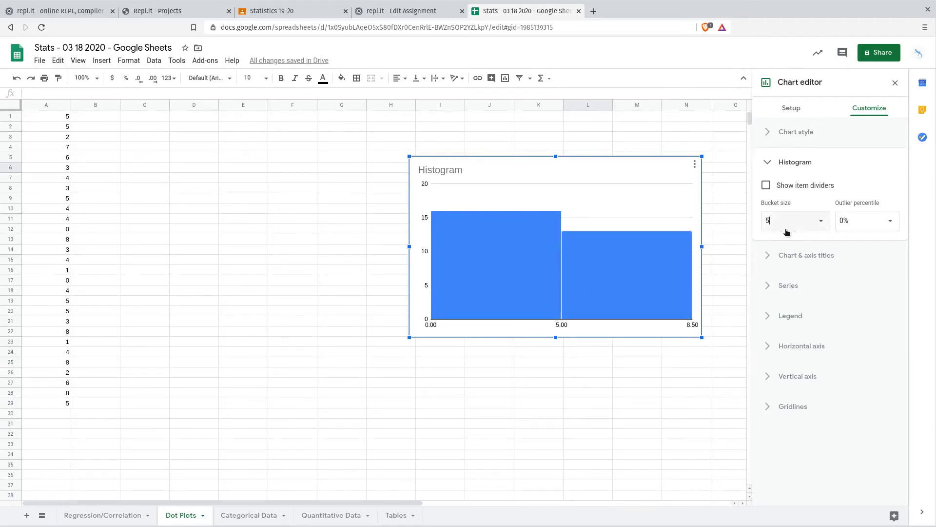
left_click(807, 231)
left_click(786, 268)
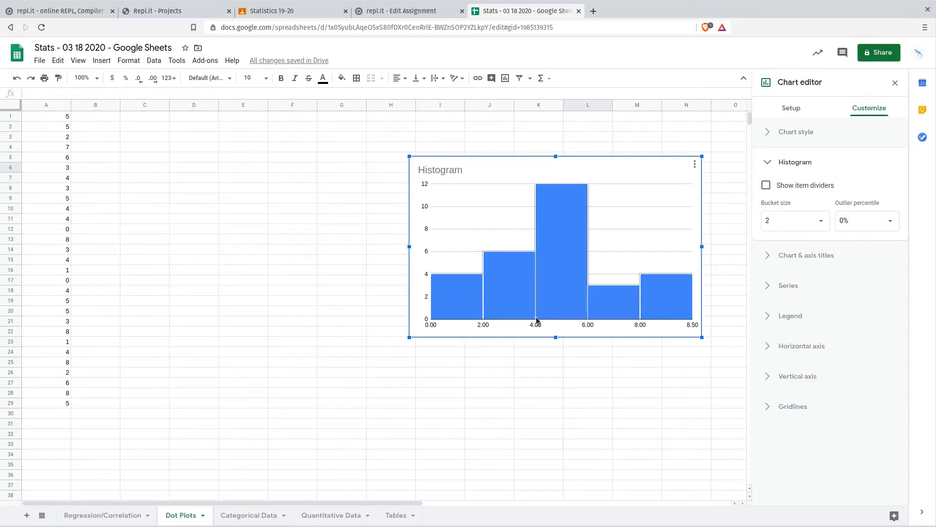
Move the histogram further right, roughly over columns L to R, to free space beside the data.
left_click(718, 116)
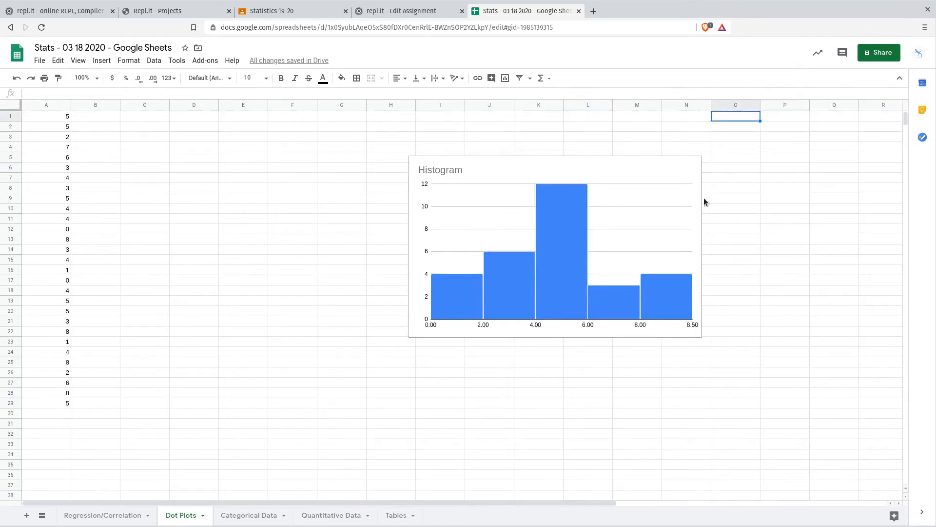
left_click(603, 167)
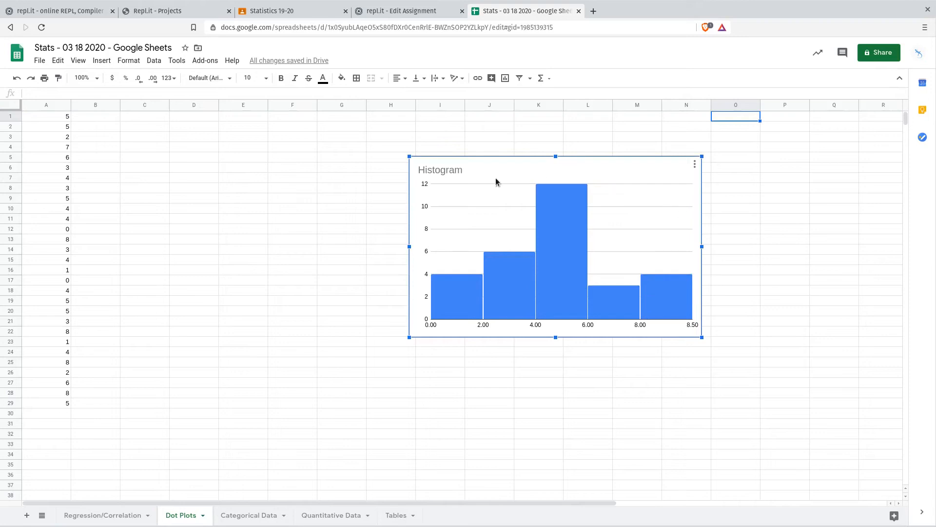
left_click_drag(480, 163, 665, 137)
Enter the values 0, 1, 2 and 3 in cells D3 to D6 to start a list of data values.
left_click_drag(62, 117, 47, 408)
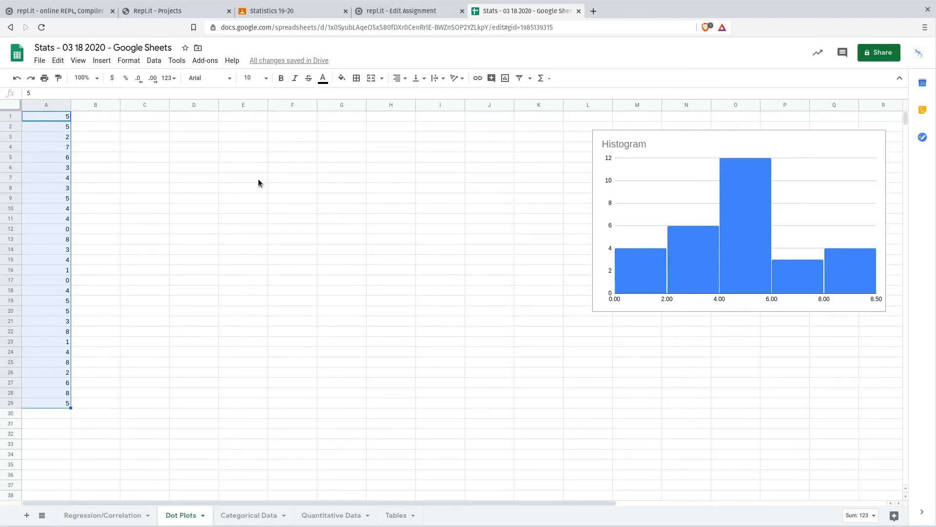
left_click(197, 137)
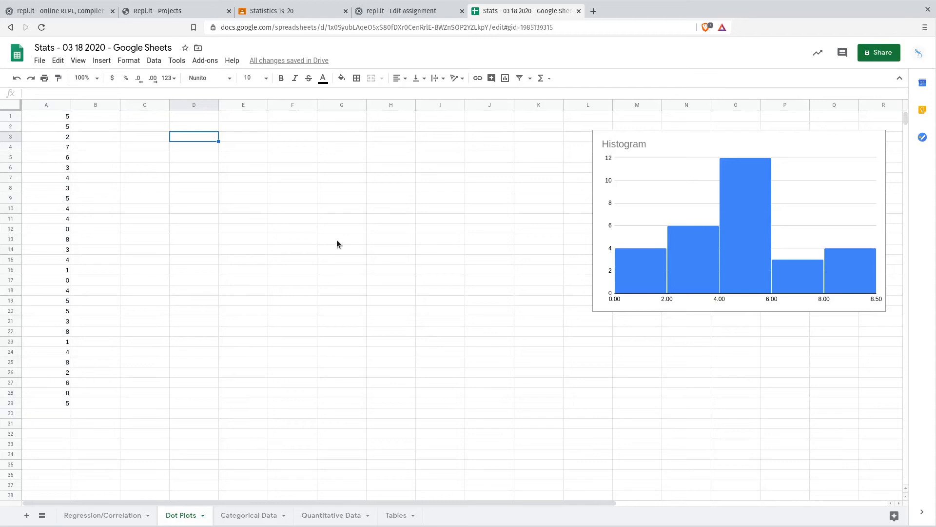
type("0")
key("Return")
type("1")
key("Return")
type("2")
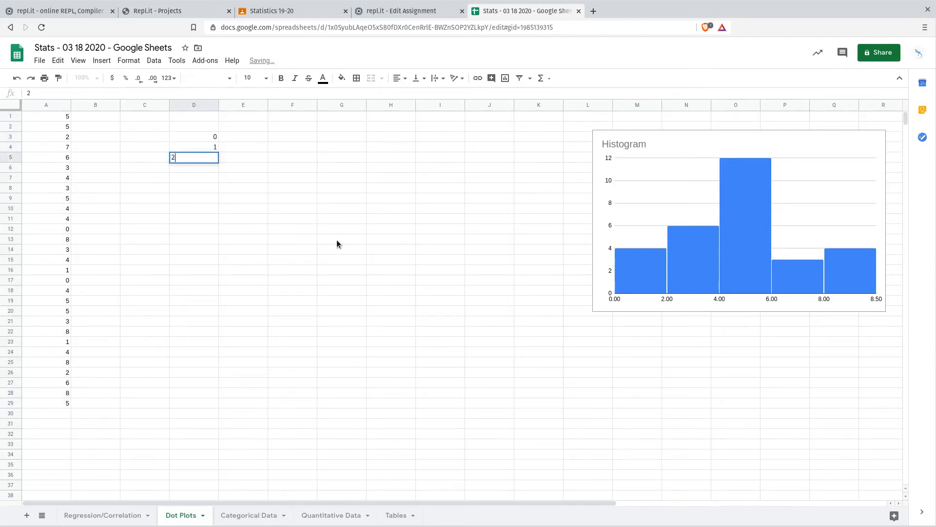
type("3")
key("Return")
type("3")
key("Return")
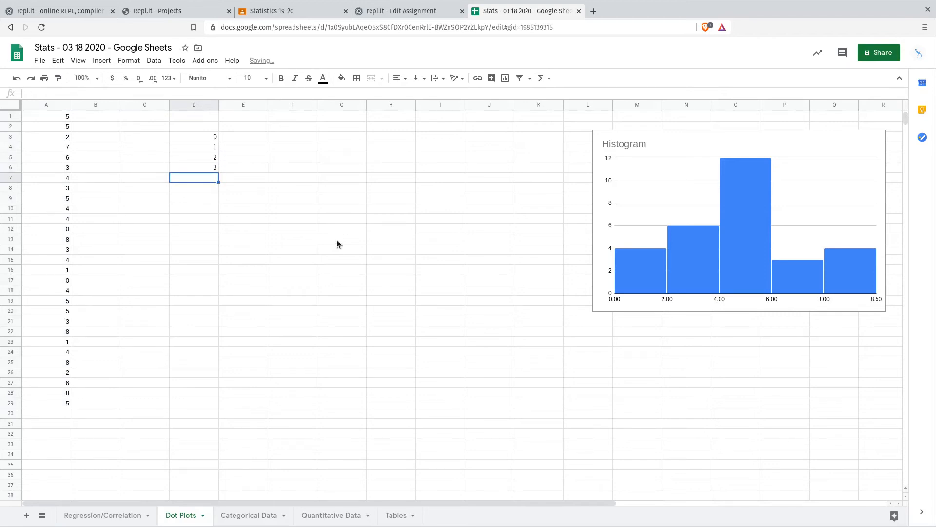
Extend the number series from D3:D6 down to D16 and clear the values 10 to 13 in D13:D16.
left_click_drag(207, 139, 221, 271)
left_click(269, 302)
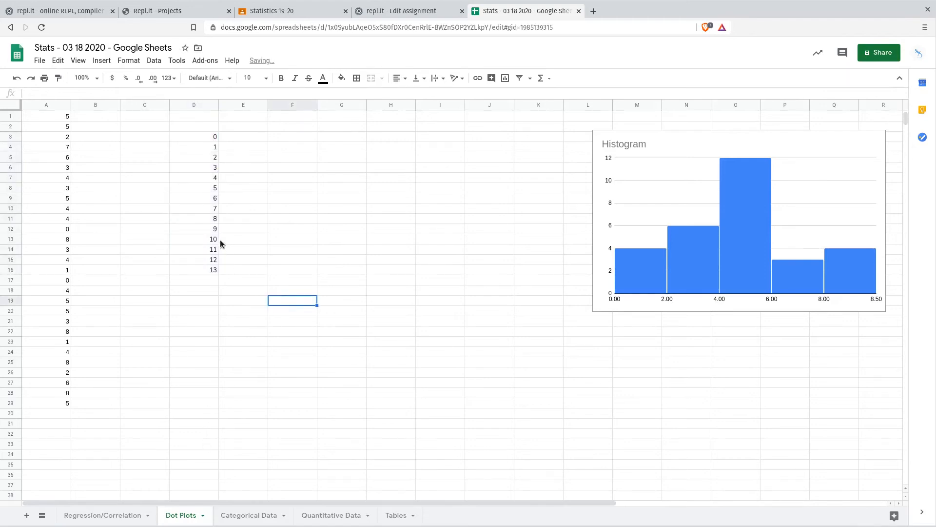
left_click_drag(215, 241, 213, 267)
key("Delete")
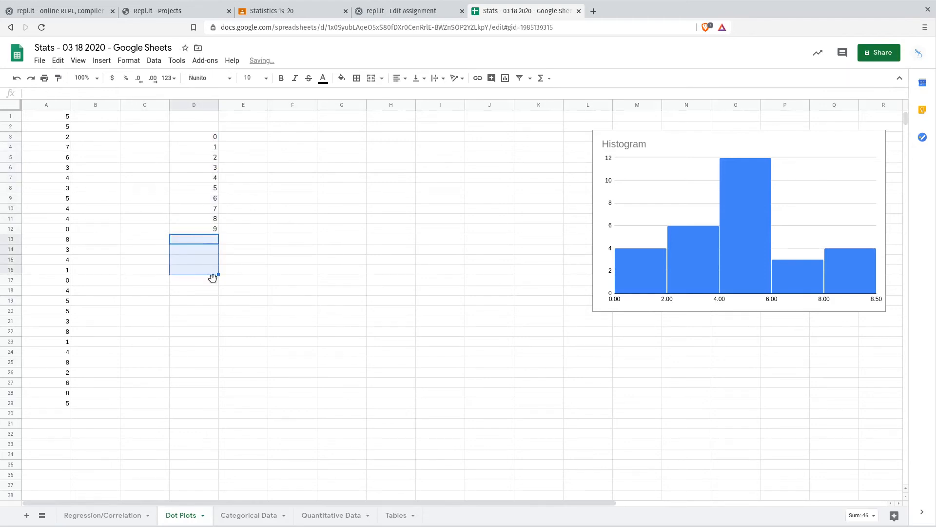
left_click(263, 239)
left_click(312, 199)
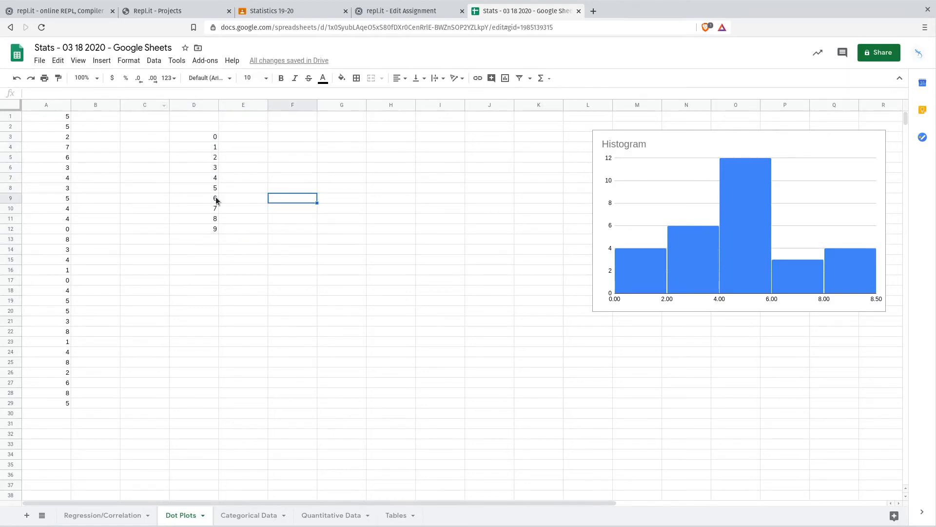
left_click(206, 138)
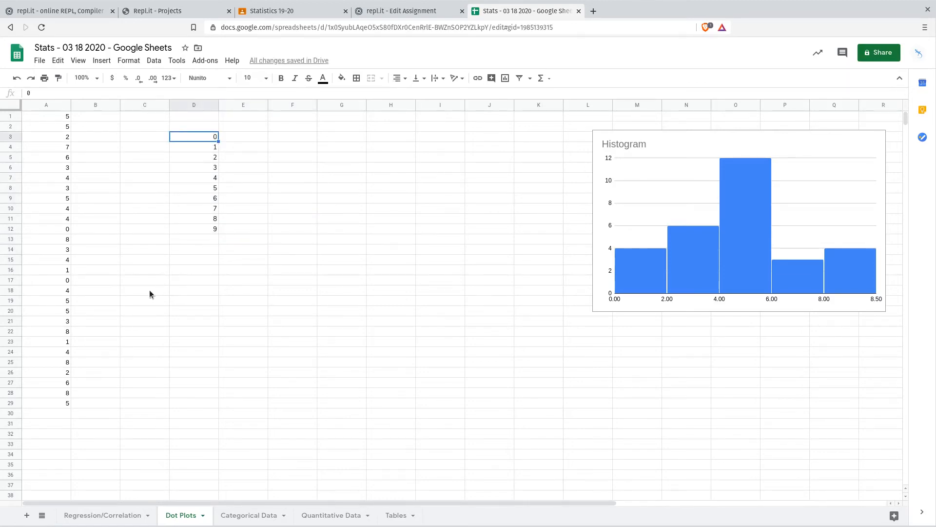
left_click_drag(62, 403, 60, 122)
left_click(221, 174)
left_click(241, 137)
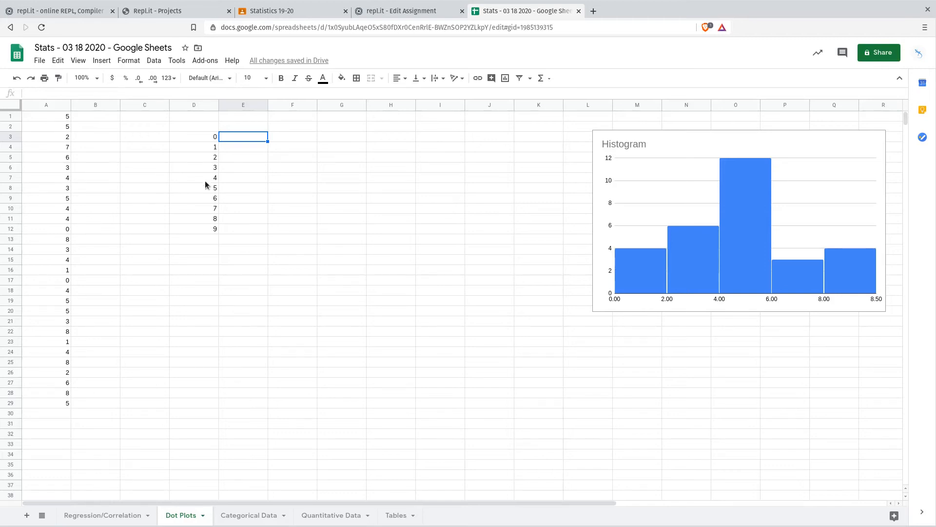
left_click(285, 138)
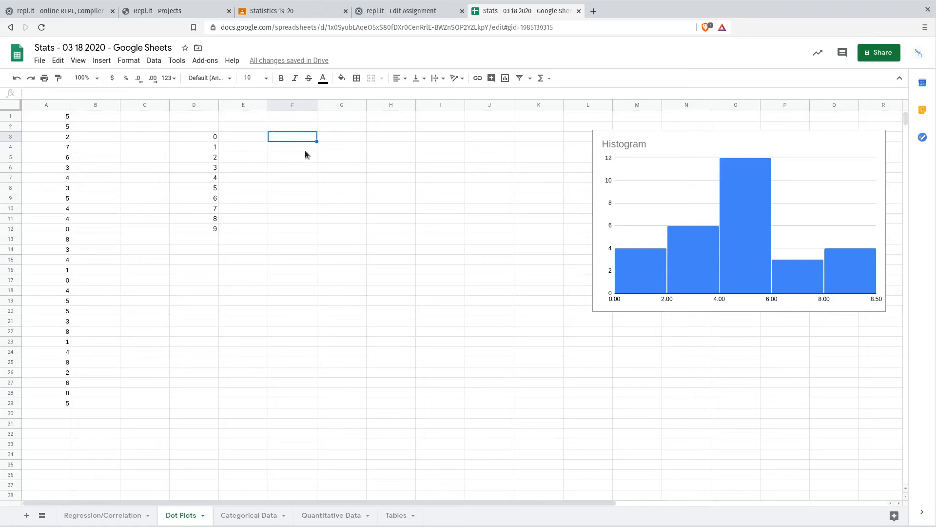
left_click(248, 138)
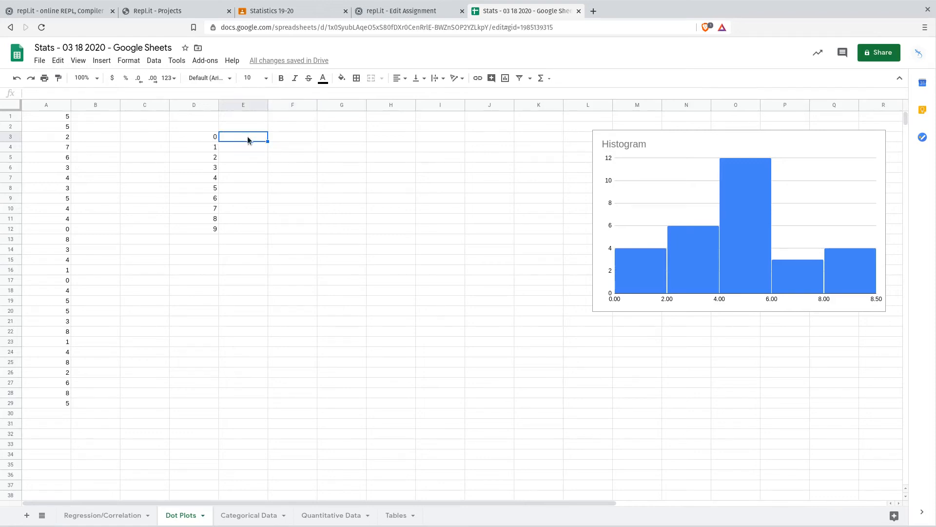
Enter =COUNTIF(A1:A29,D3) in cell F3 to count how often the value in D3 occurs in the data.
left_click(288, 138)
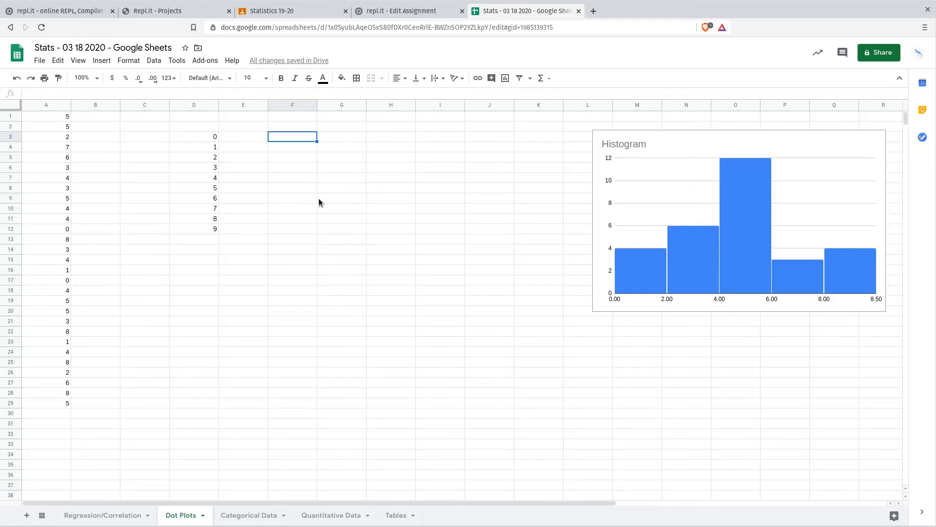
type("=COUNT")
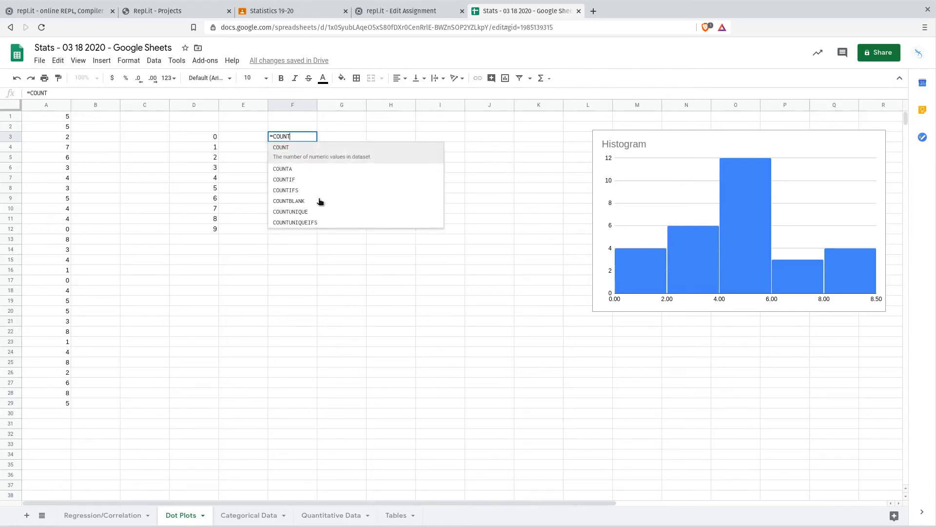
type("IF")
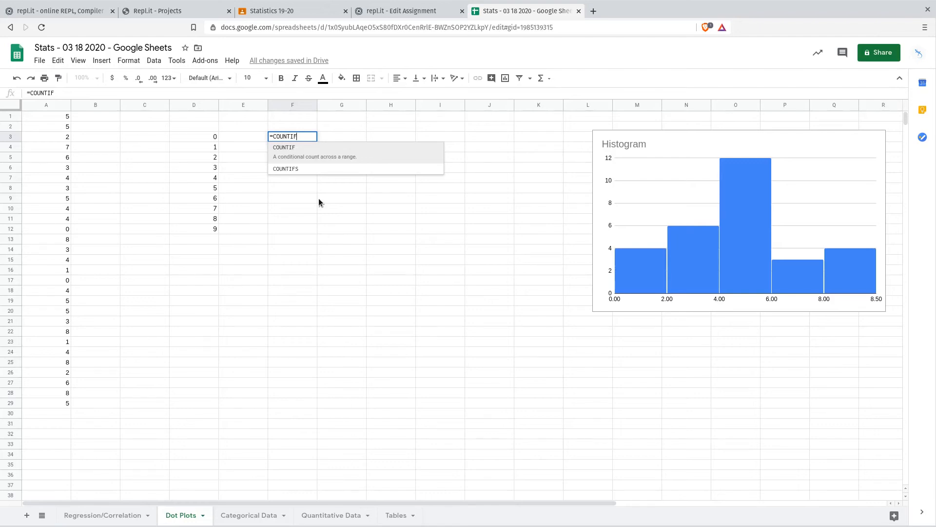
type("(")
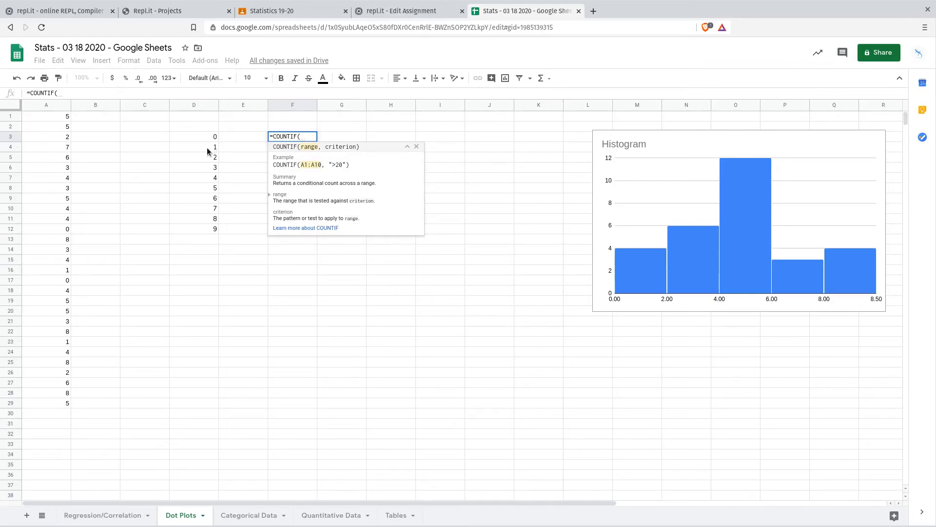
left_click_drag(65, 120, 60, 405)
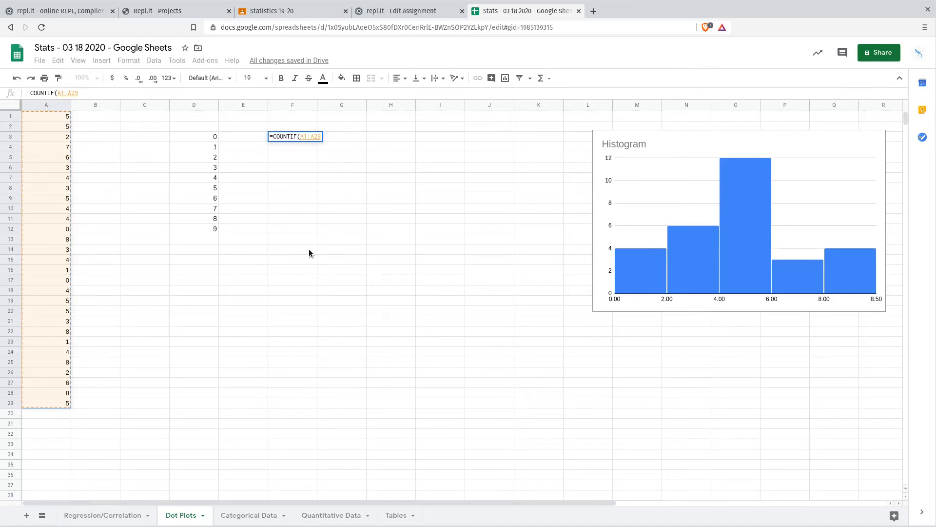
type(",")
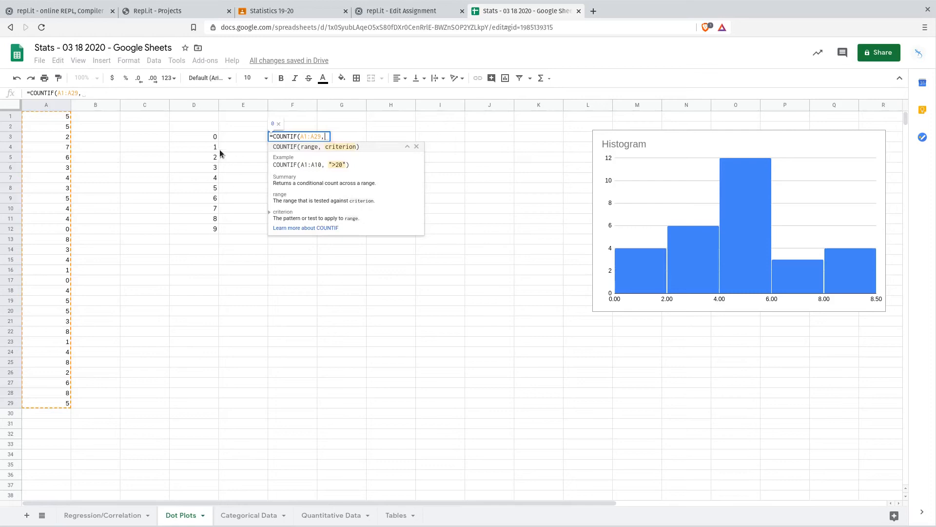
left_click(209, 137)
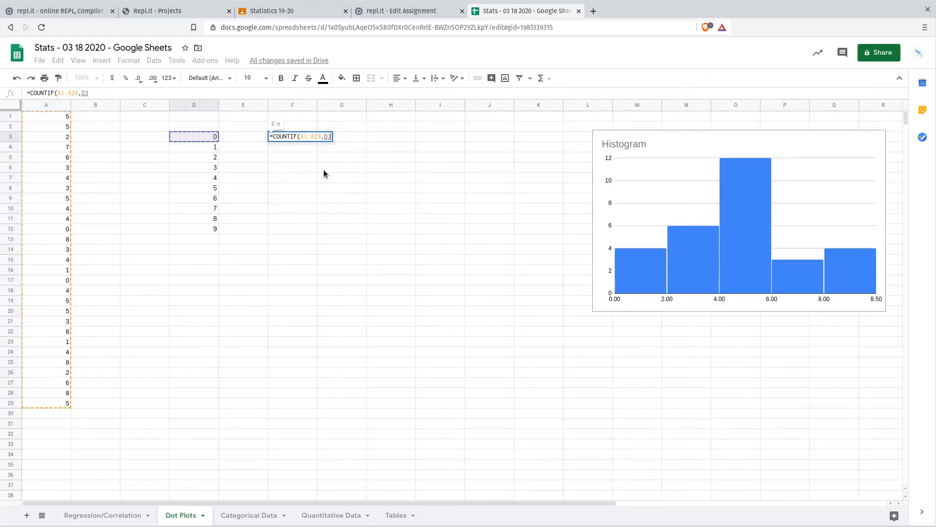
type(")")
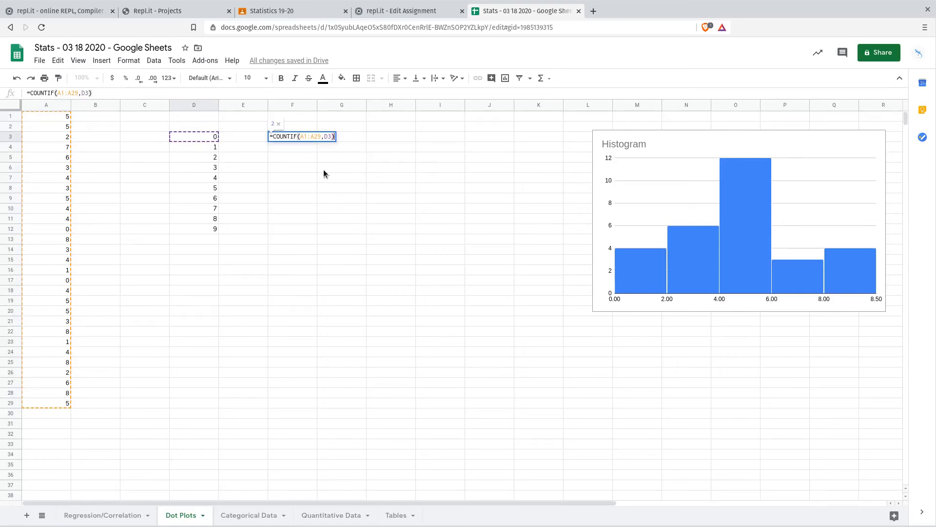
key("Return")
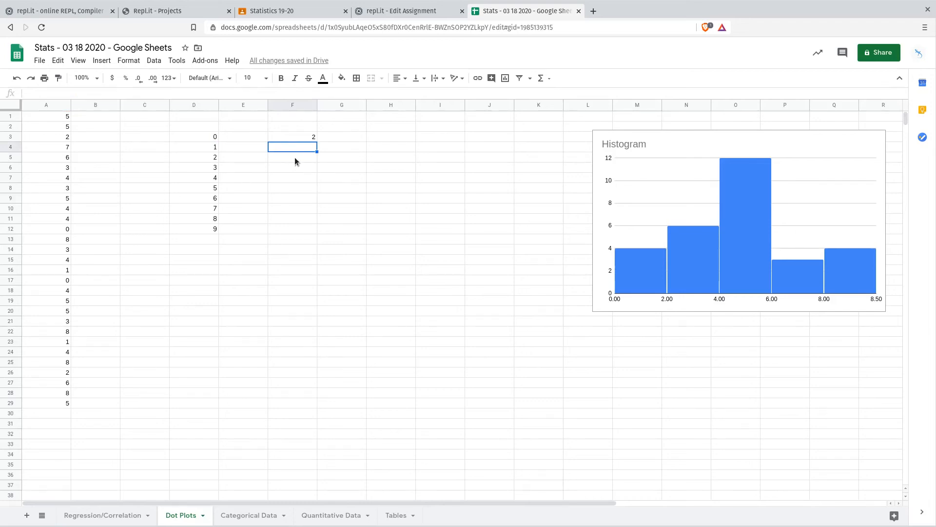
Fill the COUNTIF formula from F3 down to F12 and compare the cell references in the original and copied formulas.
left_click(293, 140)
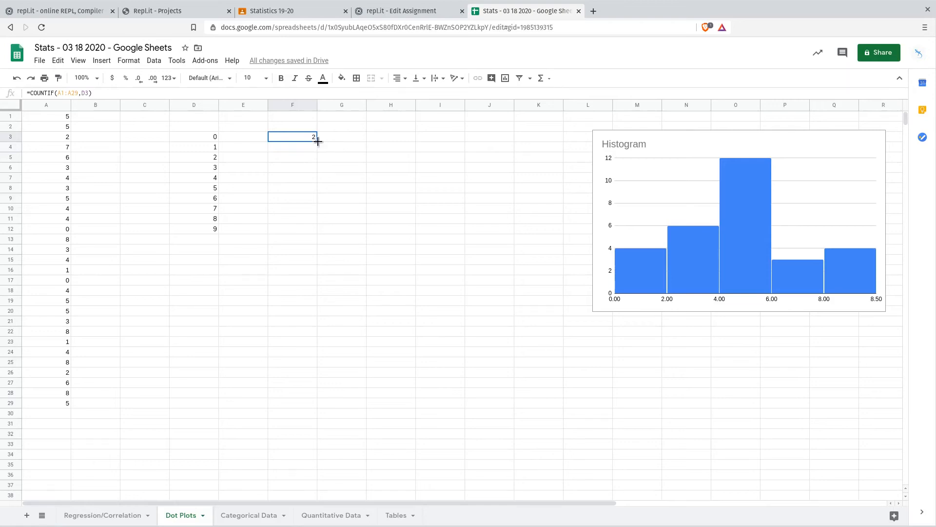
left_click_drag(318, 140, 306, 230)
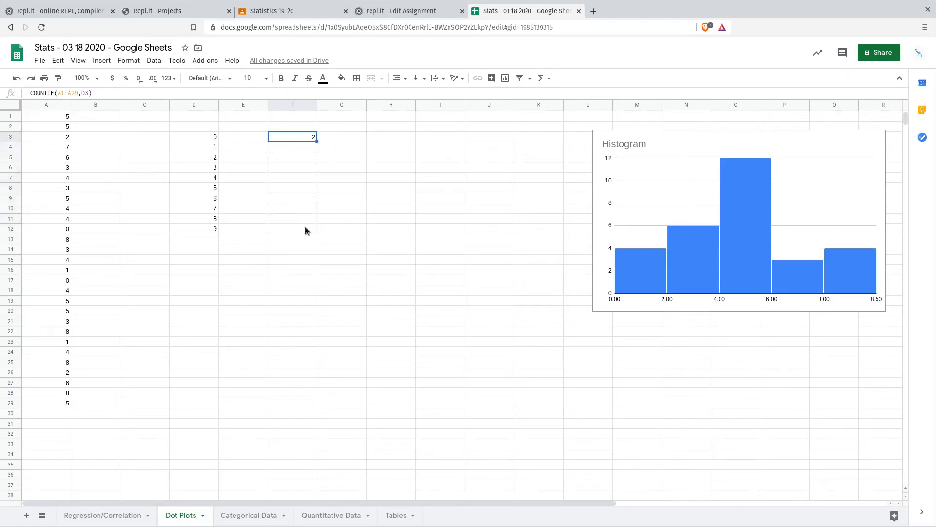
left_click(337, 227)
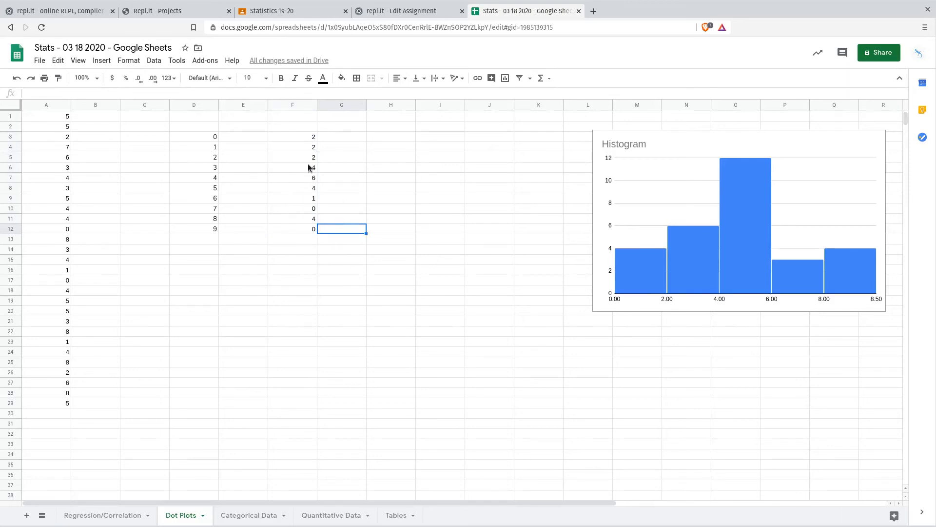
left_click(306, 147)
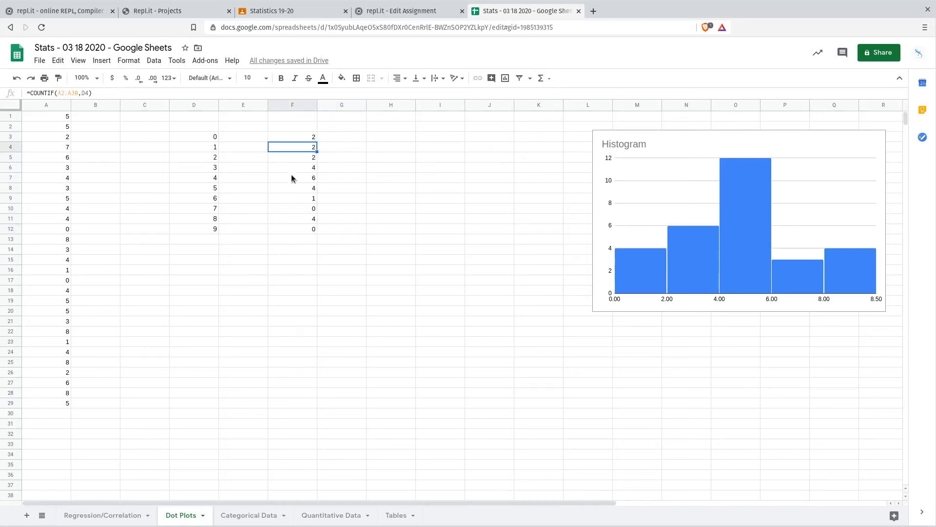
left_click(314, 136)
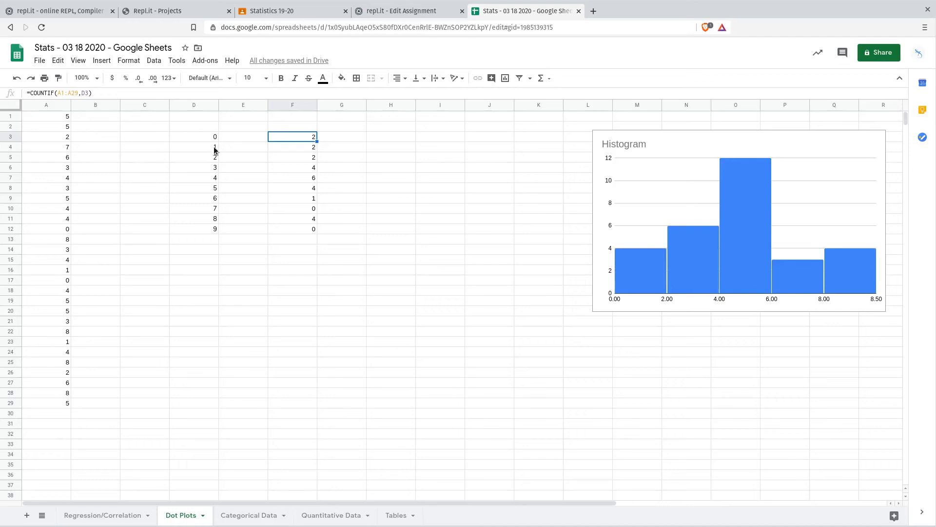
left_click(298, 147)
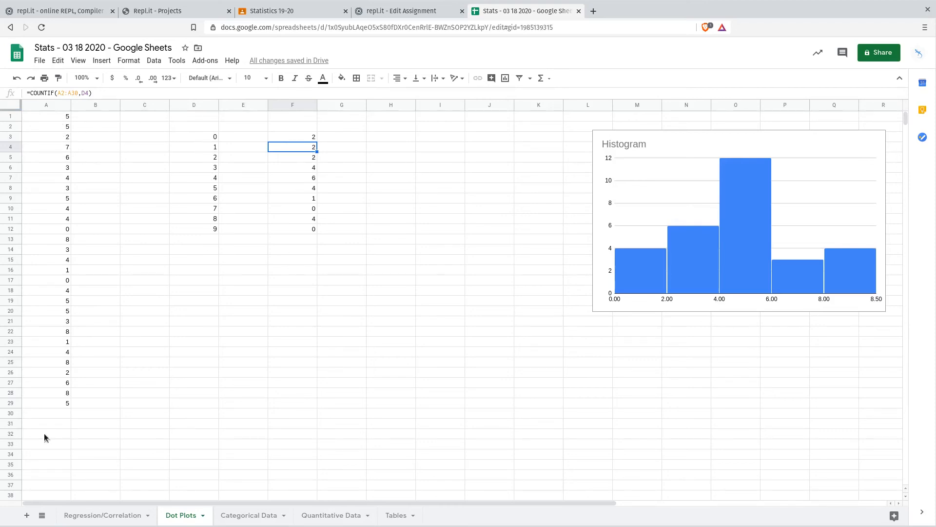
left_click(308, 161)
Make the data range in F3's formula absolute so it reads =COUNTIF($A$1:$A$29,D3).
left_click(307, 138)
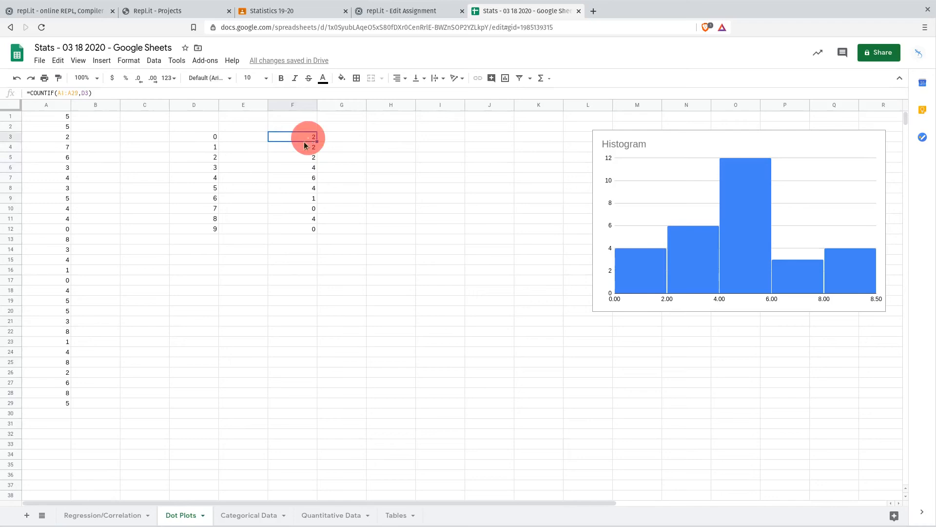
left_click(59, 94)
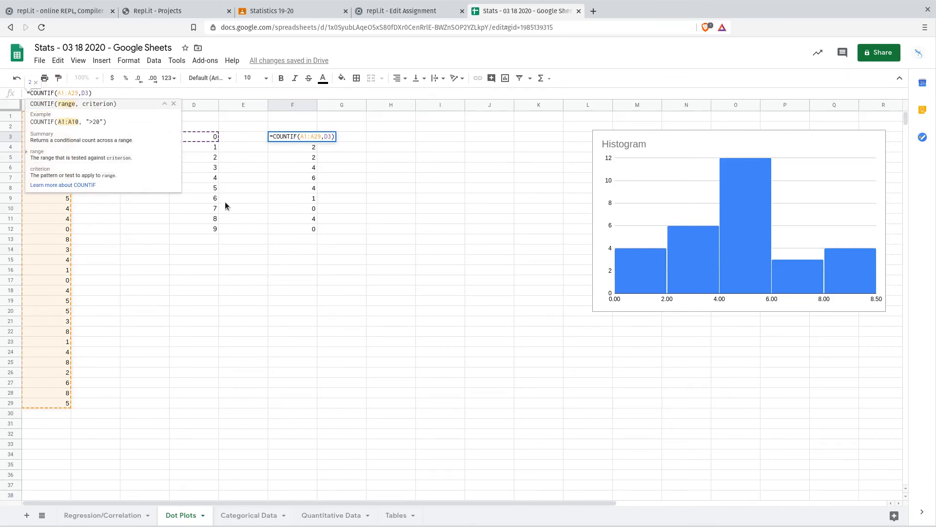
type("$")
key("Right")
type("$A$")
key("Right")
type("$")
key("Return")
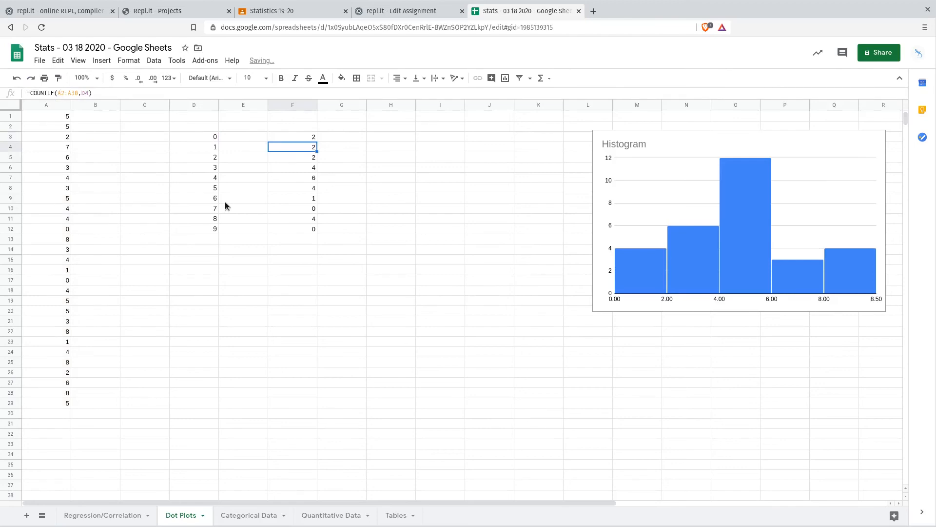
Fill the absolute-range COUNTIF formula from F3 down to F12 and check the references in the copied formulas.
left_click(311, 139)
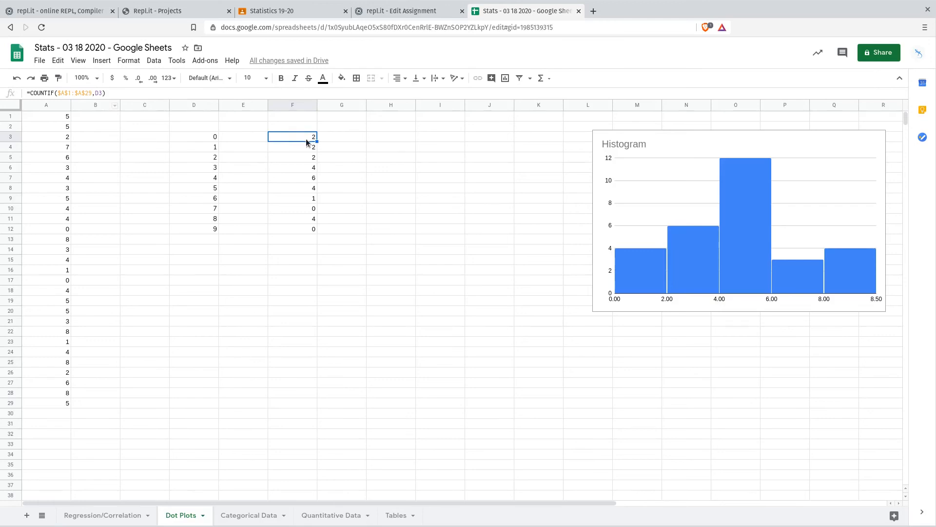
left_click_drag(316, 142, 318, 230)
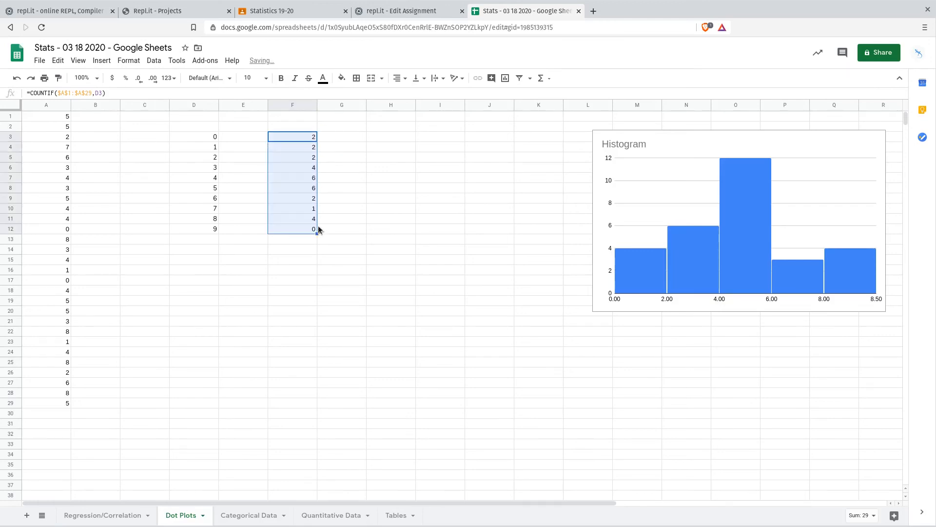
left_click(321, 139)
left_click(306, 139)
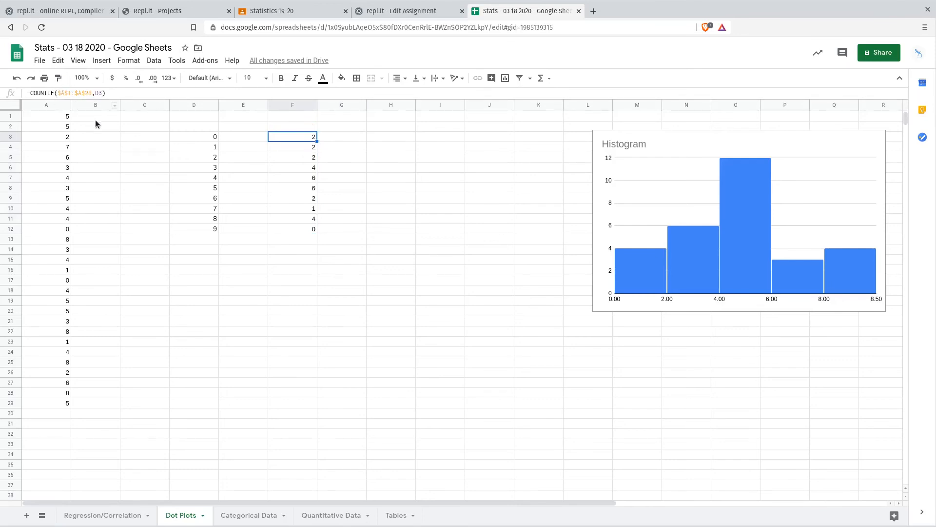
left_click(283, 148)
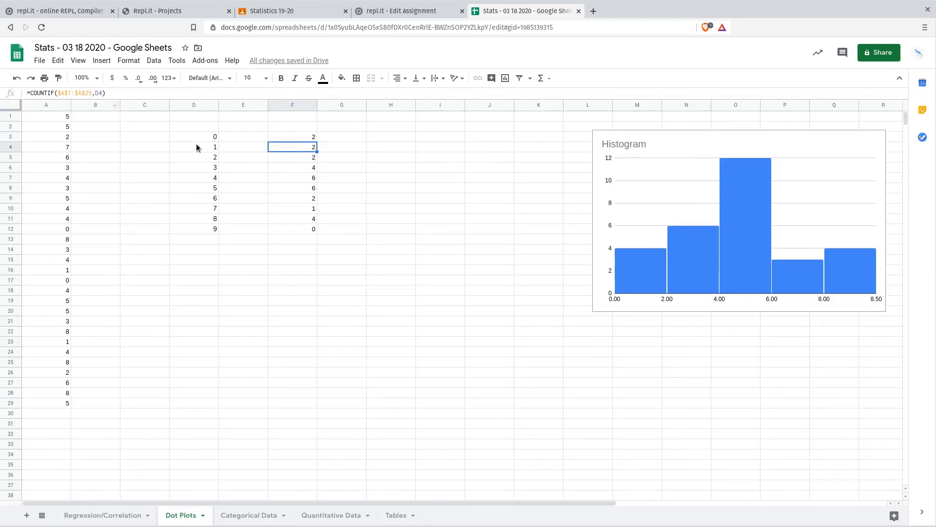
left_click(302, 139)
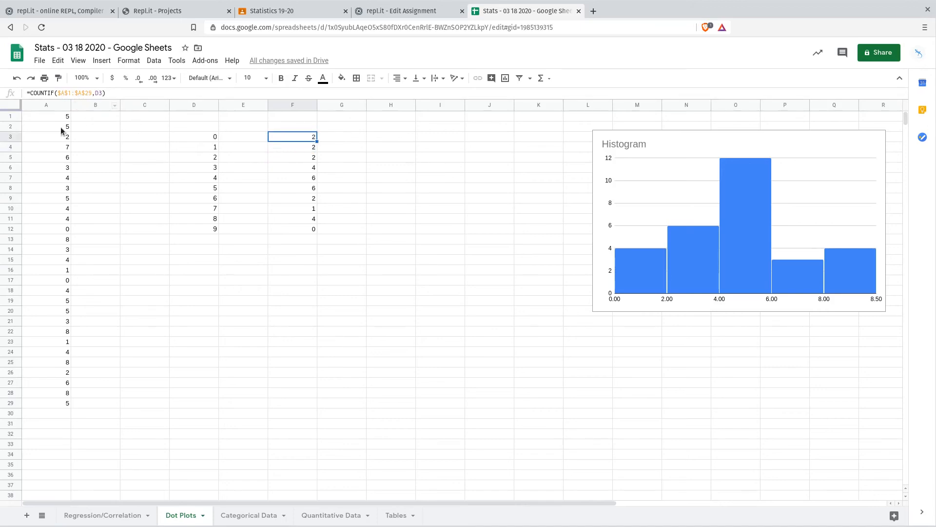
left_click(304, 170)
left_click(311, 139)
left_click_drag(315, 141, 315, 230)
left_click(349, 205)
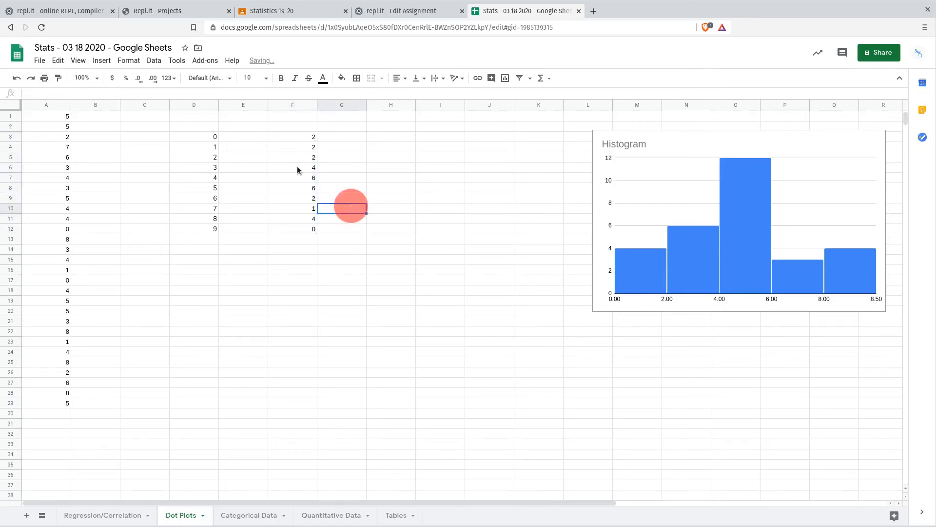
left_click_drag(292, 138, 281, 229)
left_click_drag(210, 137, 198, 228)
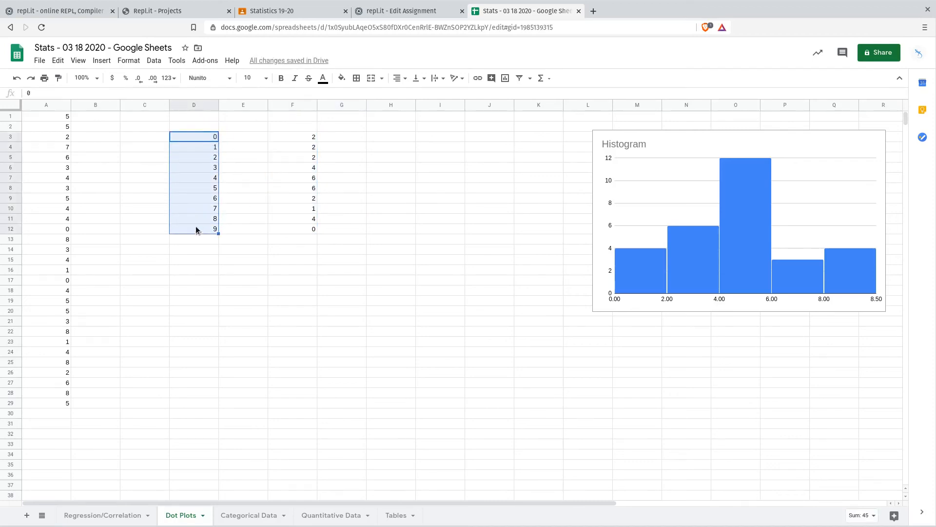
left_click(307, 229)
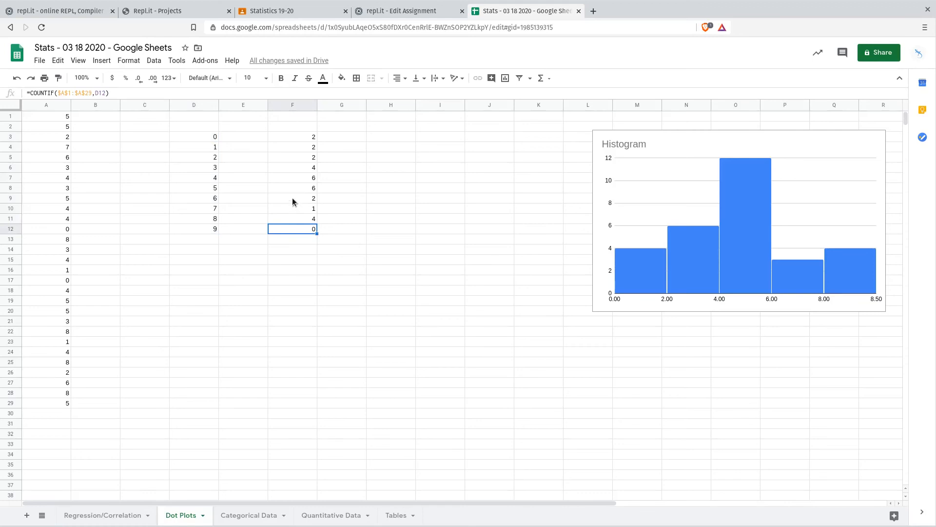
left_click(295, 139)
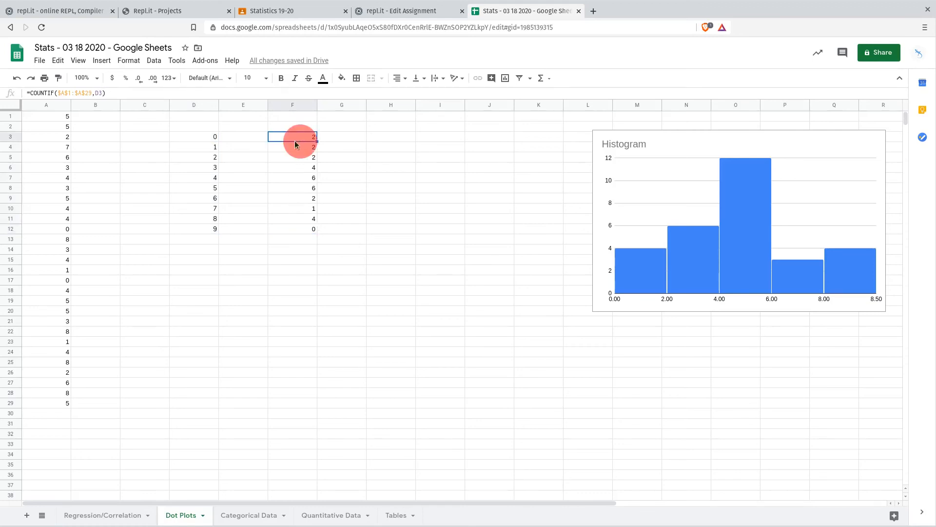
Enter =REPT("•",F3) in cell E3 to repeat a dot as many times as the count in F3.
left_click(250, 139)
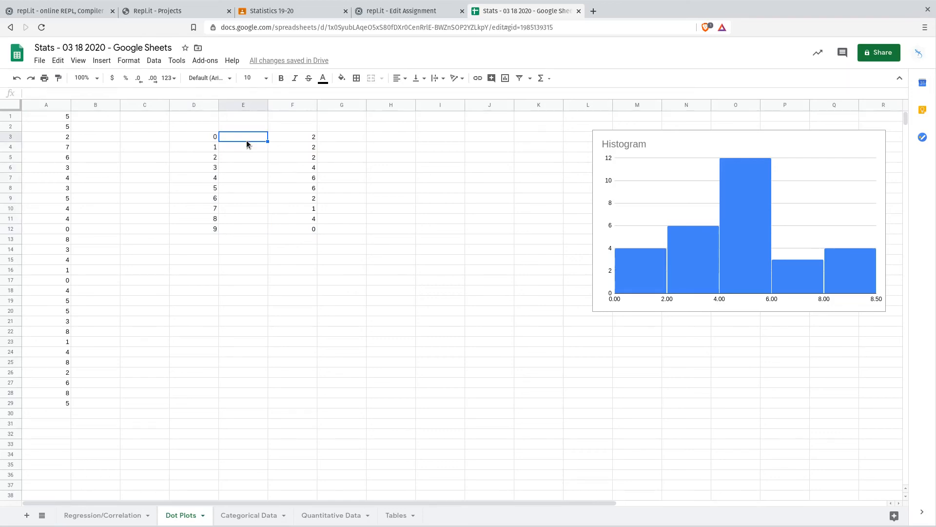
type("=RE")
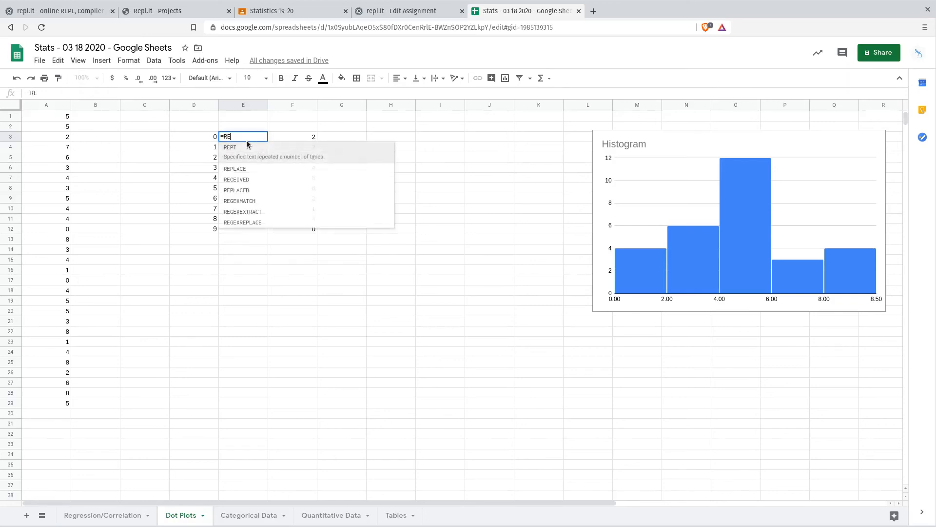
type("PT(")
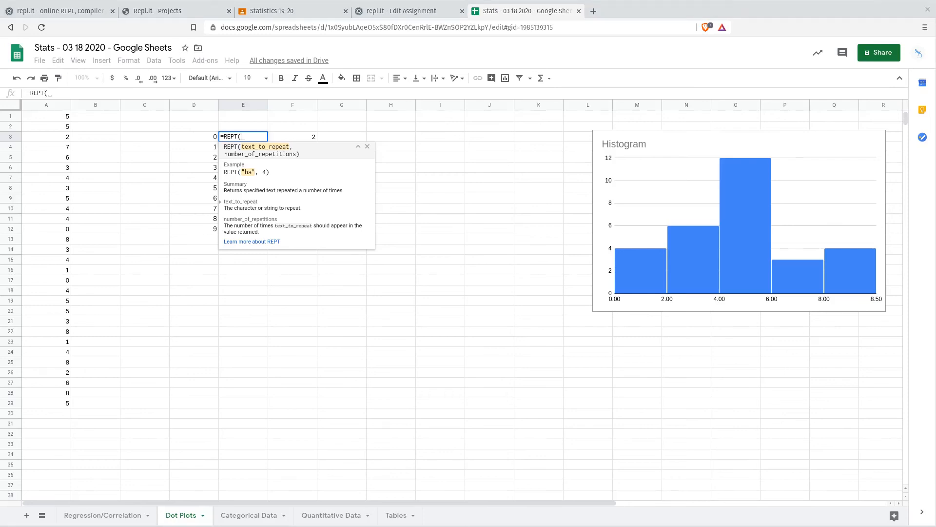
left_click(254, 137)
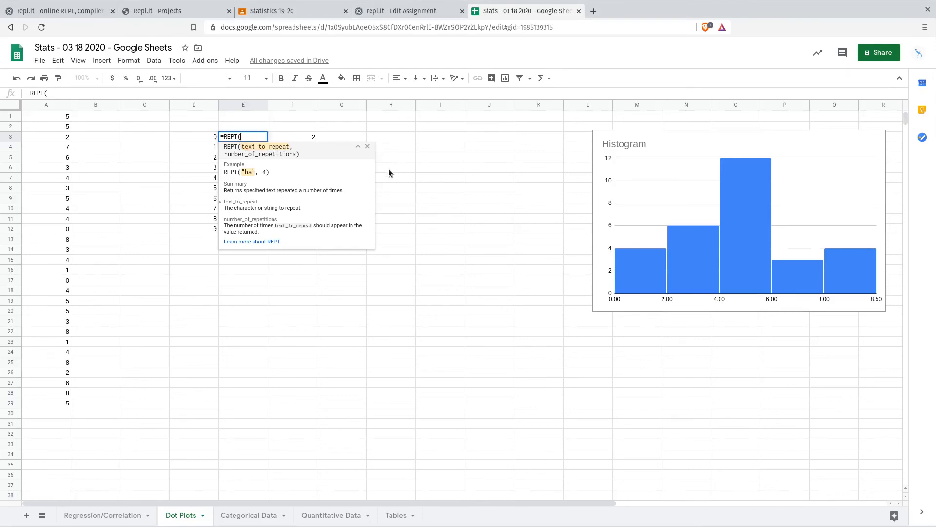
type("\"•\"")
left_click(253, 137)
type(",")
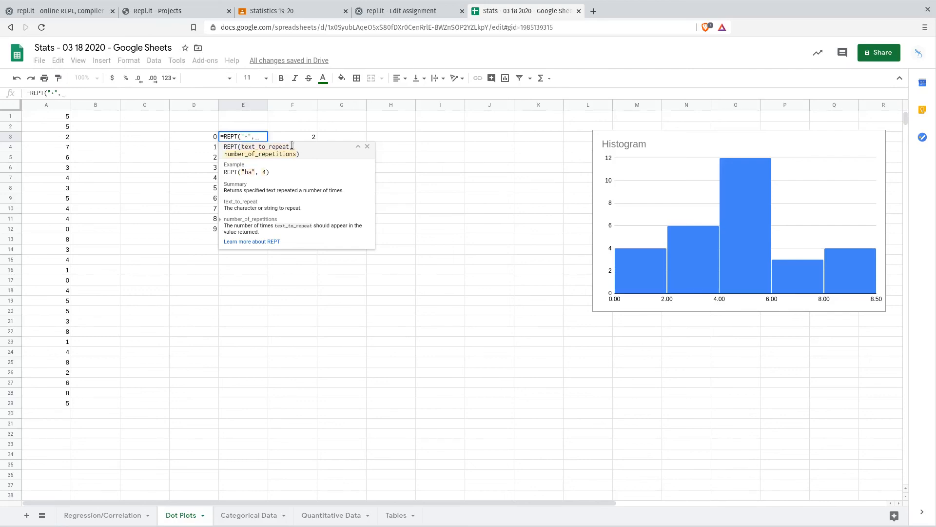
left_click(306, 137)
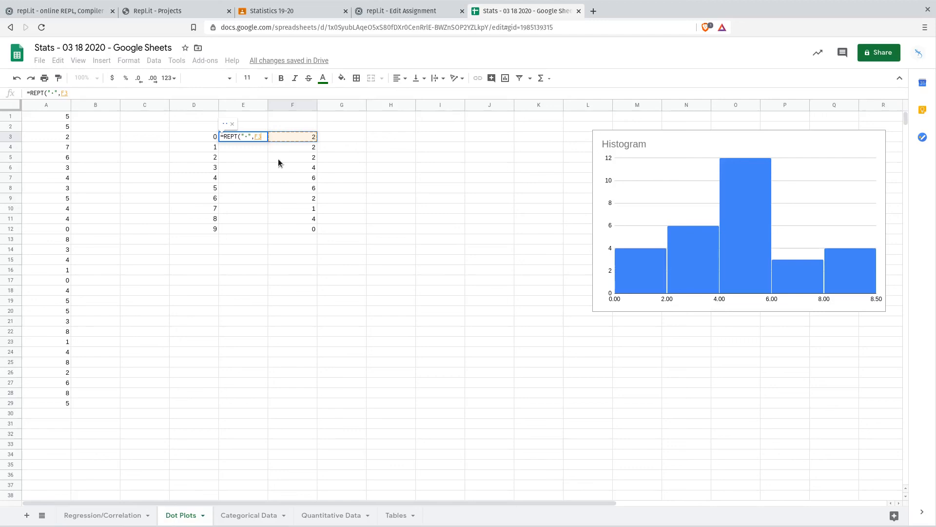
type(")")
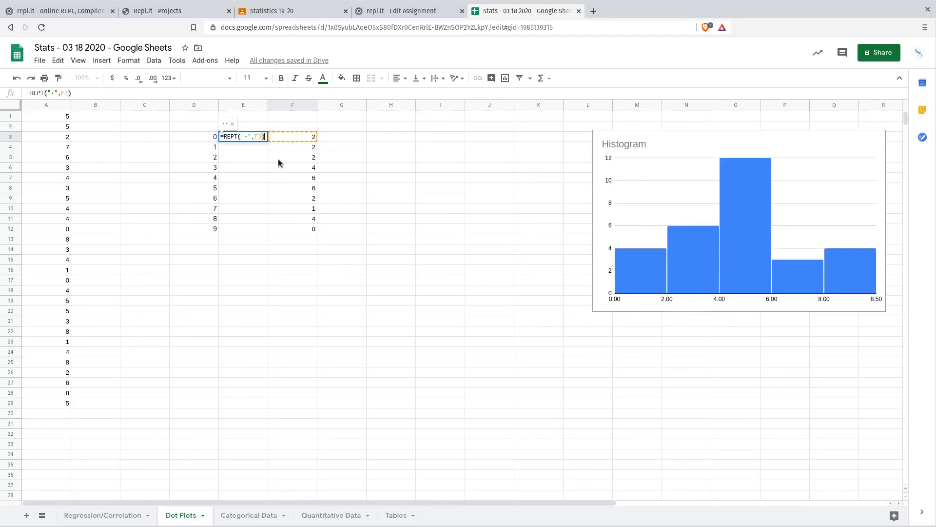
key("Return")
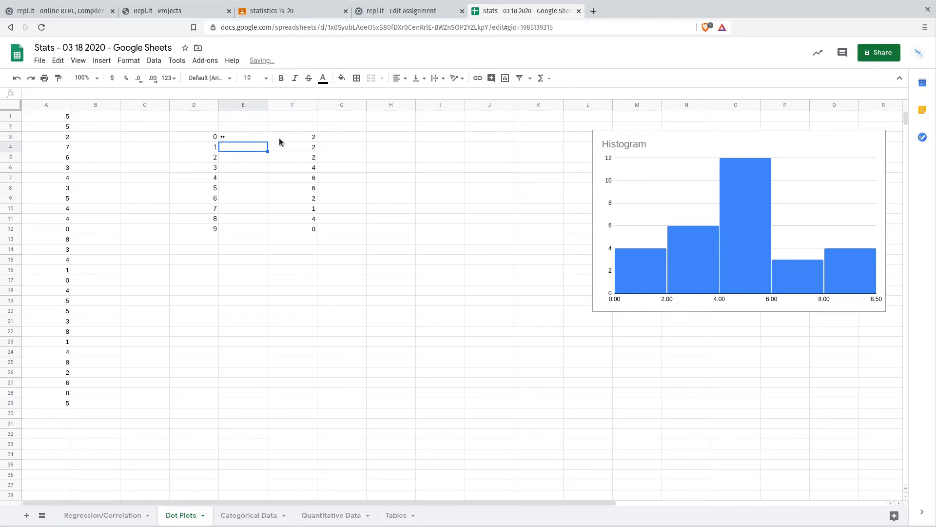
Fill the REPT formula from E3 down to E12 to draw the dots for every value.
left_click(249, 137)
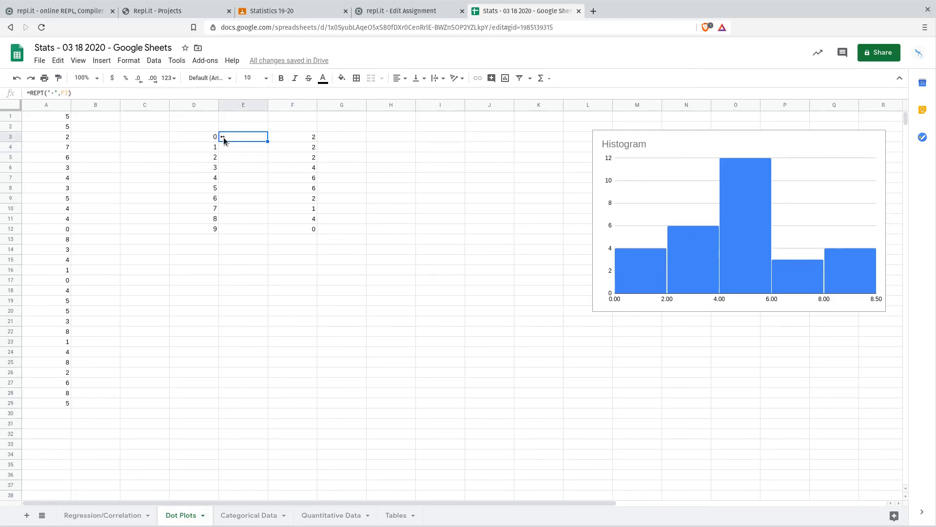
left_click_drag(268, 141, 260, 229)
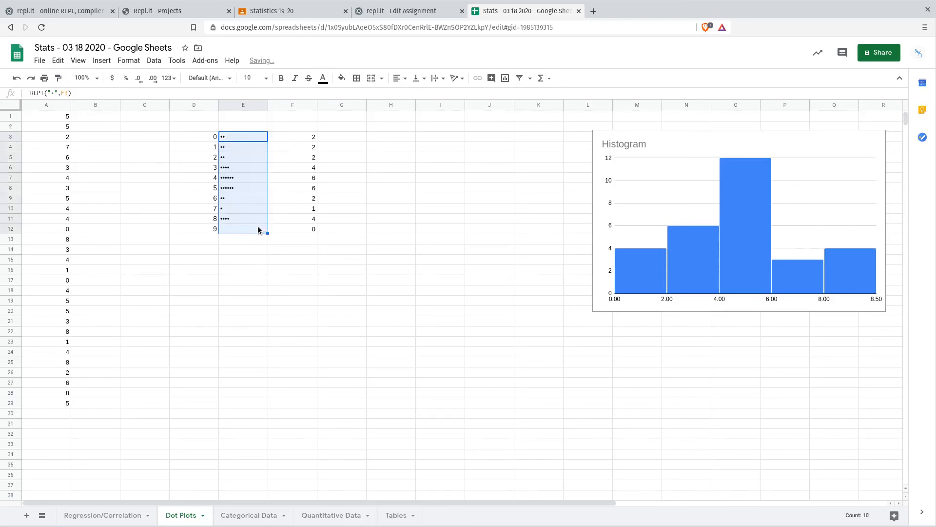
left_click(272, 253)
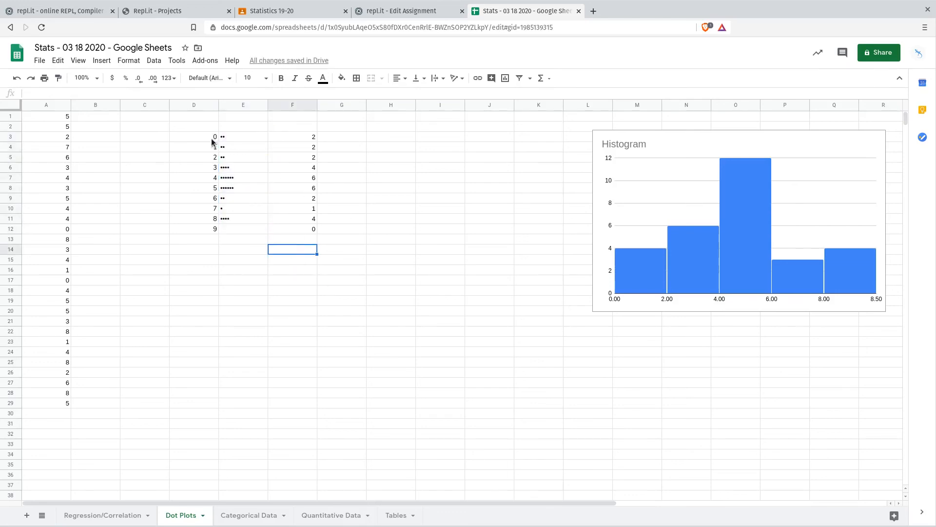
Examine the dot plot in D3:E12 row by row, matching each value with its dots and checking the row for 9.
left_click_drag(211, 137, 239, 220)
left_click(239, 229)
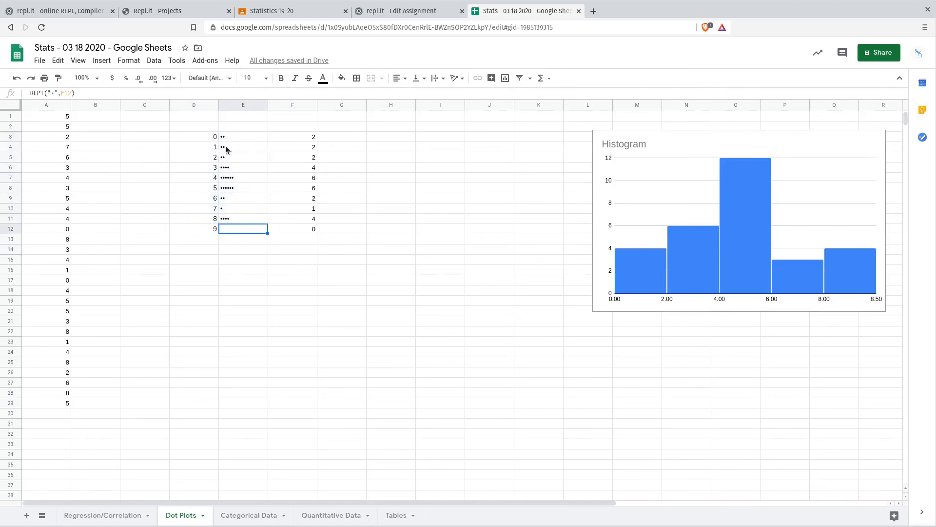
left_click(202, 151)
left_click(235, 151)
left_click(207, 158)
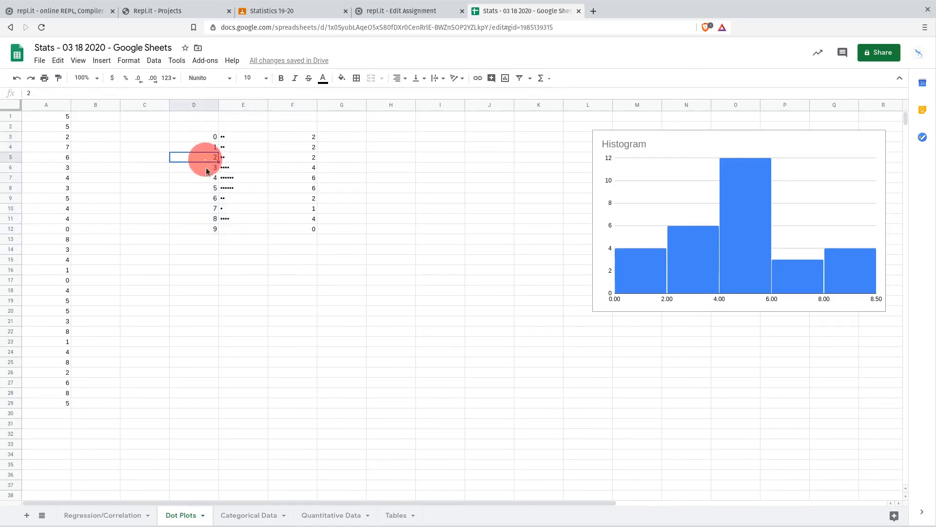
left_click(200, 170)
left_click(260, 169)
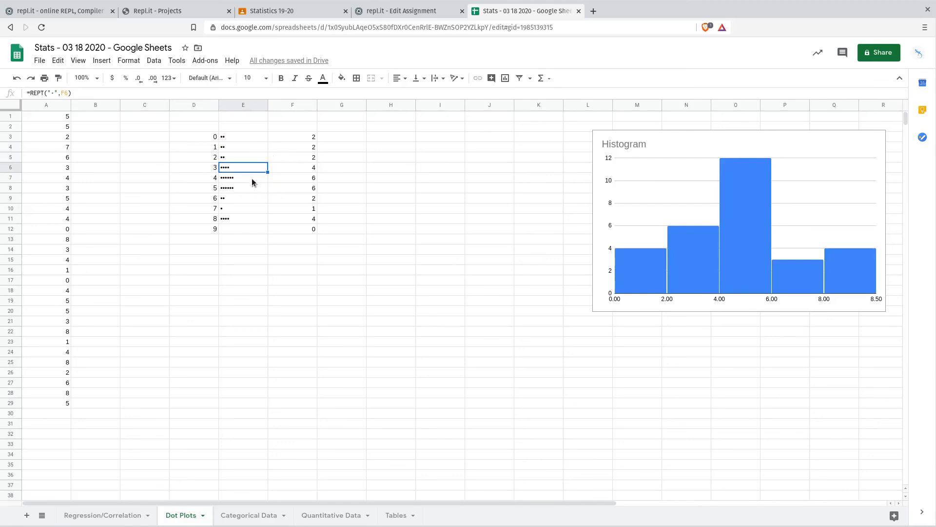
left_click(241, 229)
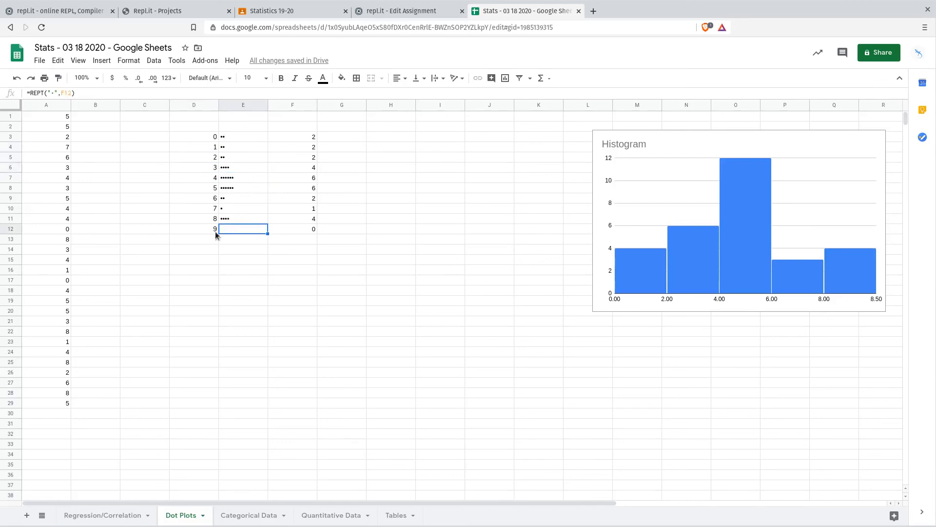
left_click(207, 229)
left_click(236, 230)
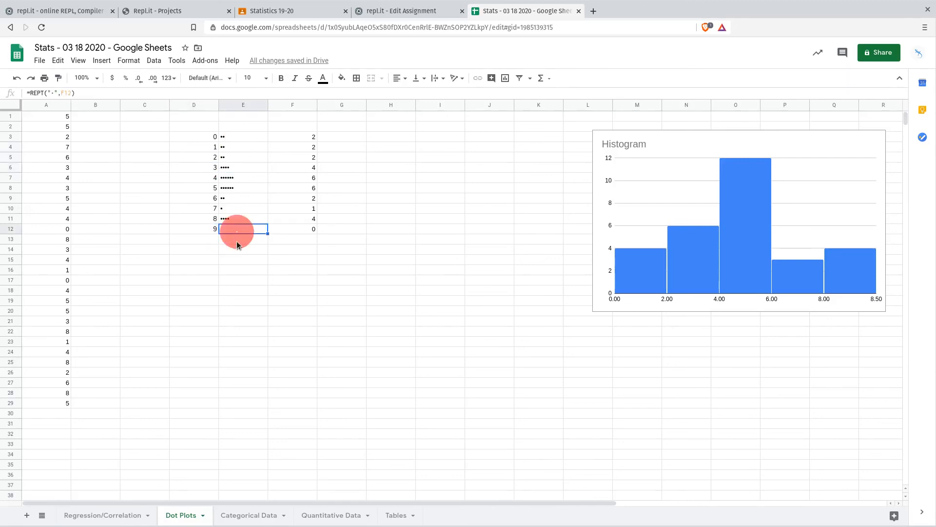
left_click(213, 291)
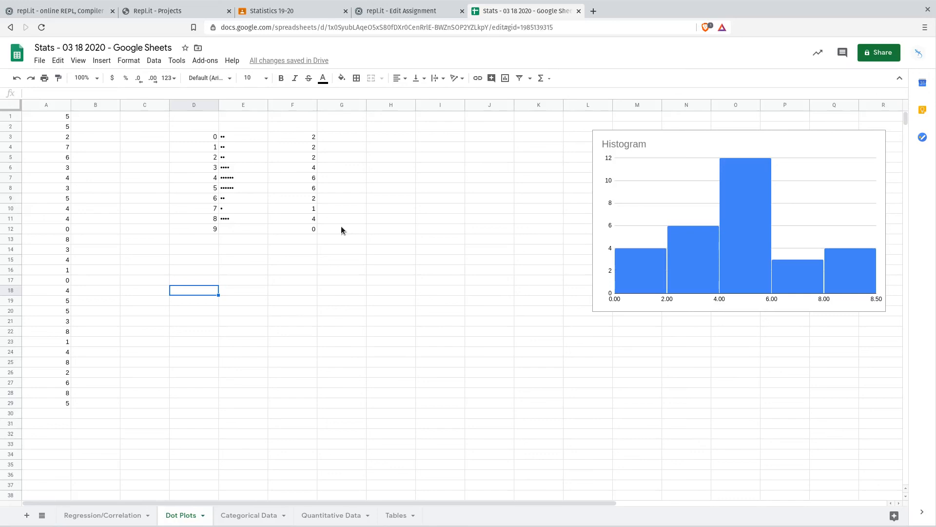
Compare the raw data in A1:A29 with the dot plot in D3:E12 and the histogram.
left_click_drag(63, 116, 69, 403)
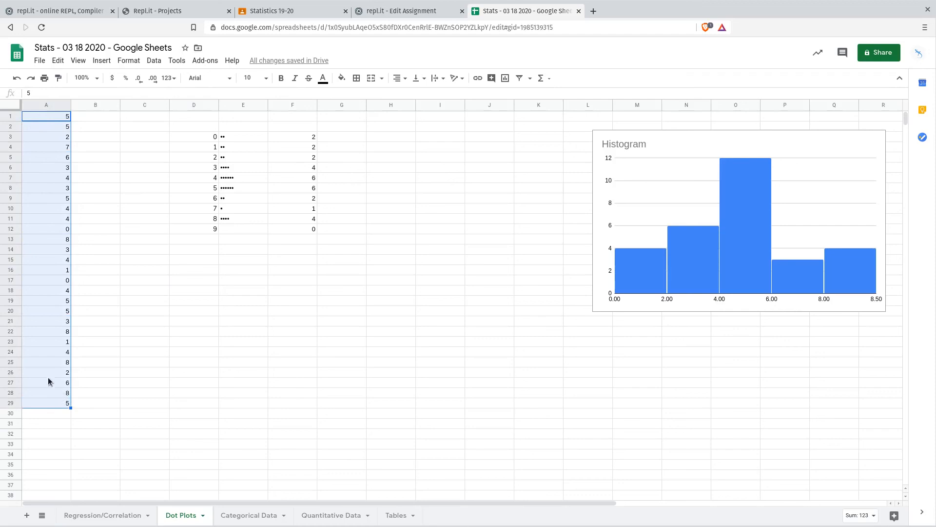
left_click(57, 209)
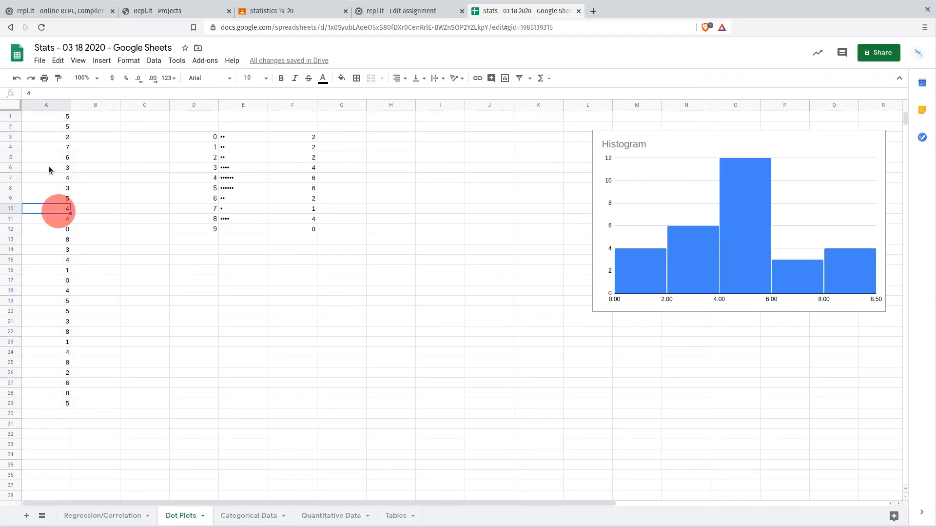
left_click(57, 117)
left_click_drag(57, 121, 56, 401)
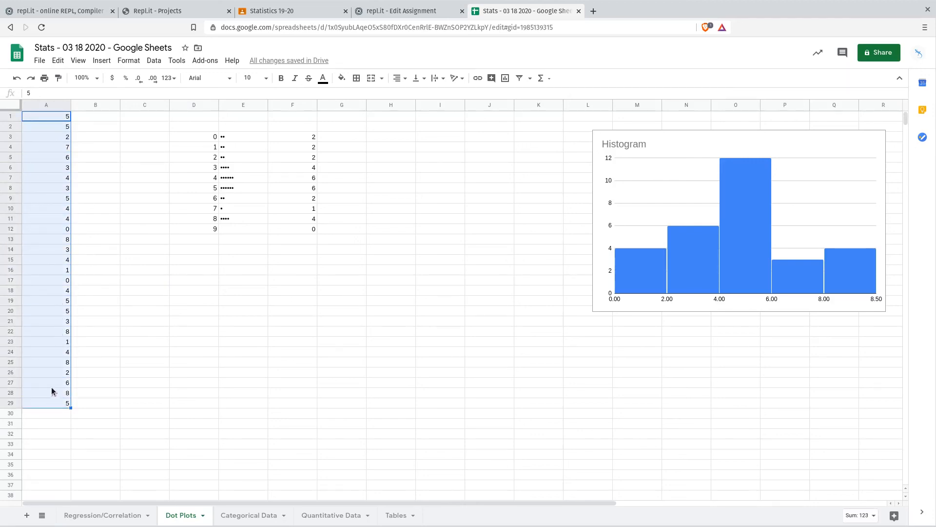
left_click(50, 142)
left_click_drag(62, 119, 54, 399)
left_click(64, 220)
left_click(64, 209)
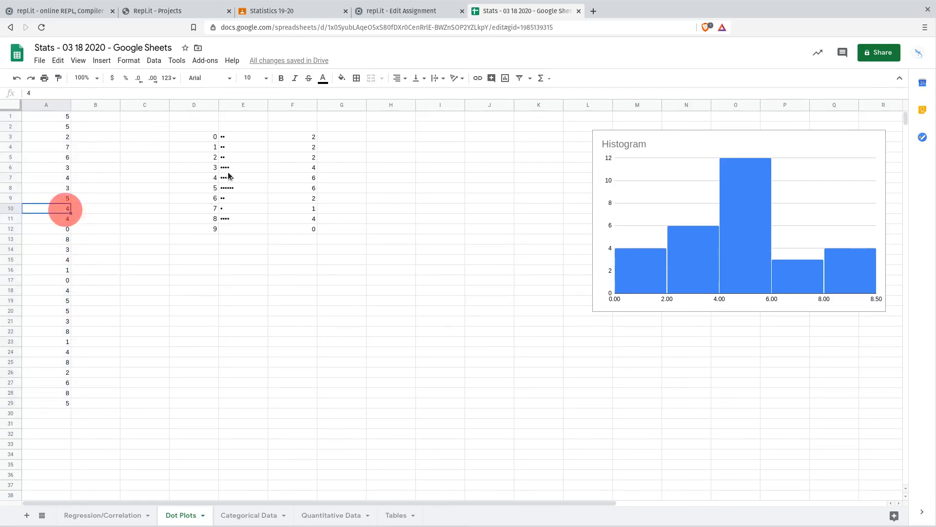
mouse_move(205, 136)
left_mouse_down()
mouse_move(244, 185)
mouse_move(242, 229)
mouse_move(201, 134)
left_mouse_up()
left_click(201, 133)
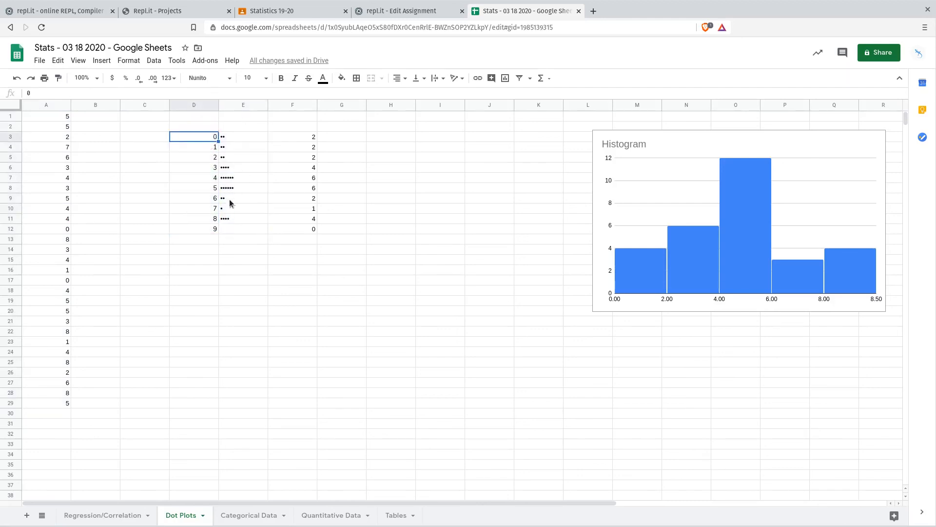
left_click(243, 167)
left_click(659, 148)
left_click_drag(241, 138, 213, 236)
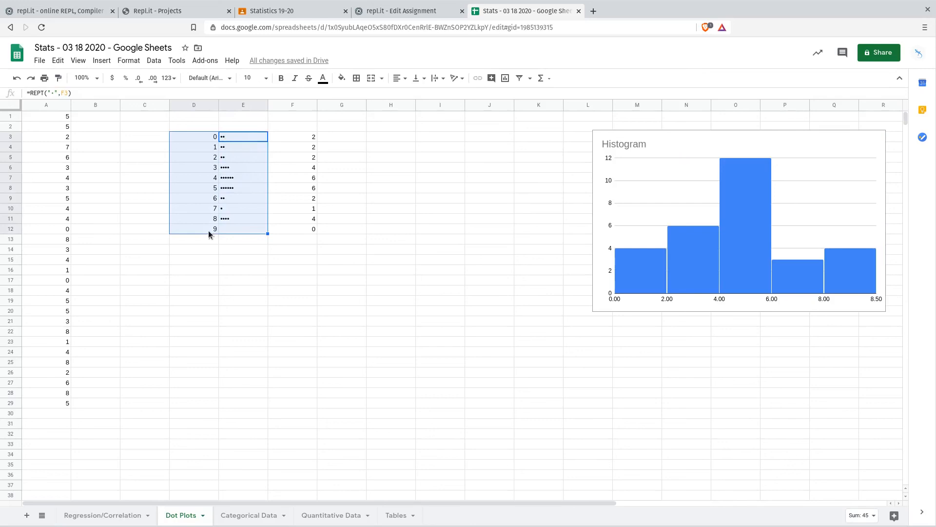
Look over the Categorical Data and Quantitative Data sheets, ending on Categorical Data.
left_click(249, 517)
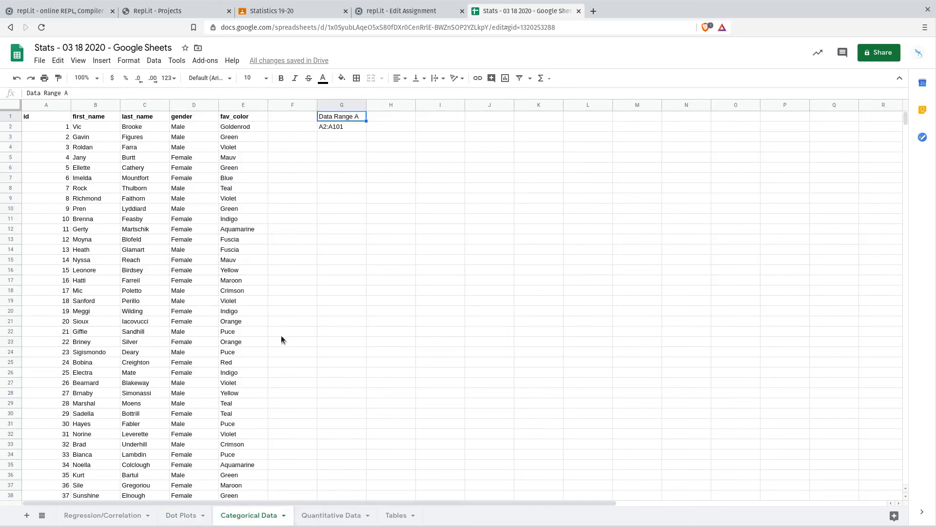
left_click(317, 515)
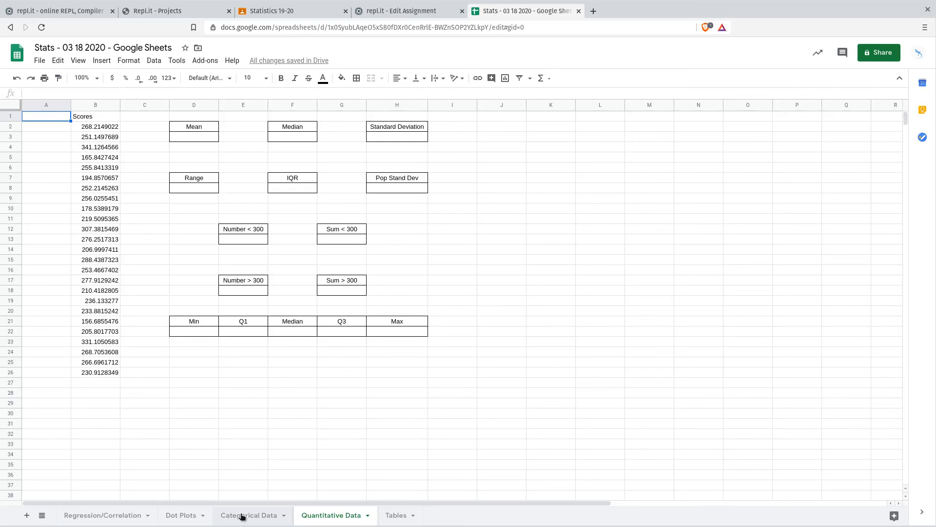
left_click(247, 515)
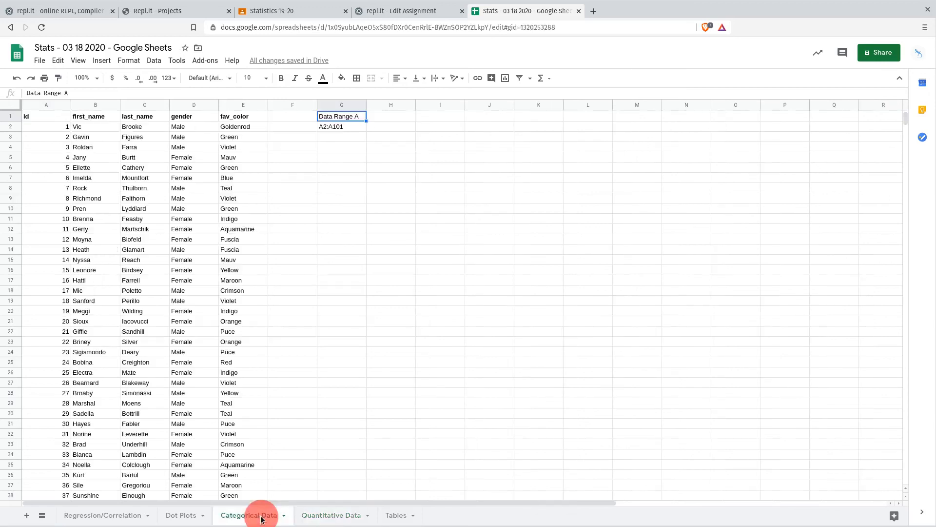